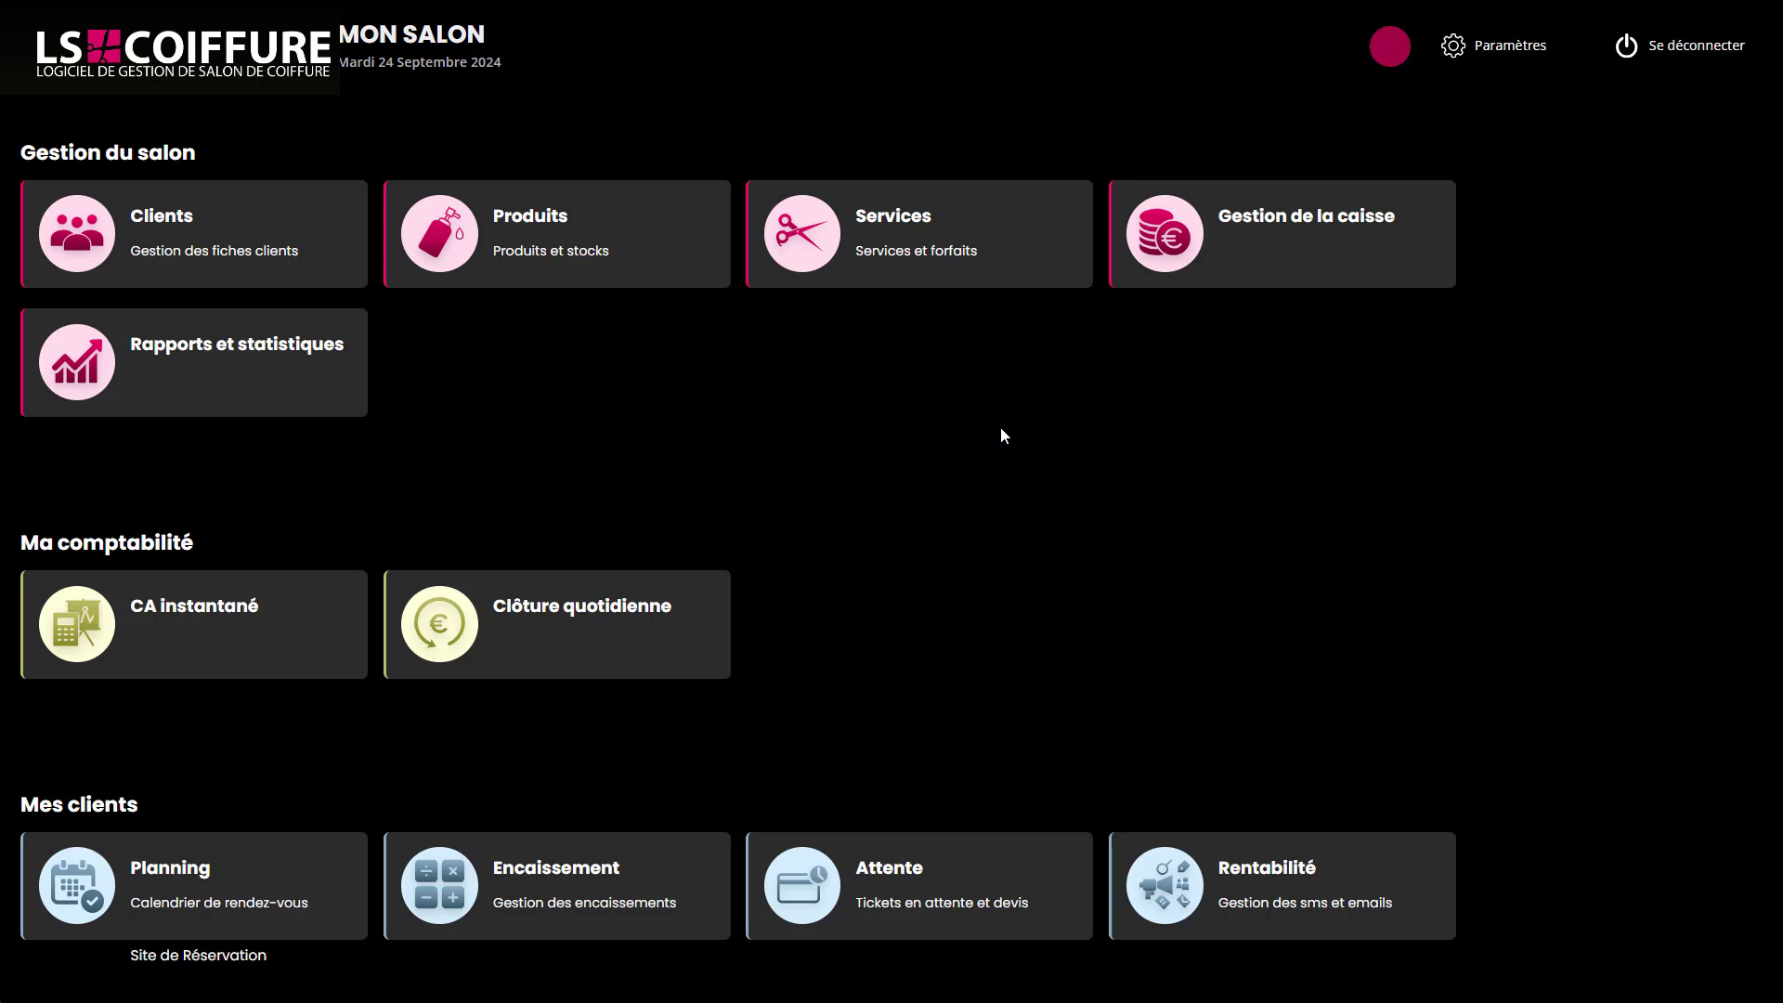
Open the salon's services list and select the Couleur cheveux longs service.
click(911, 251)
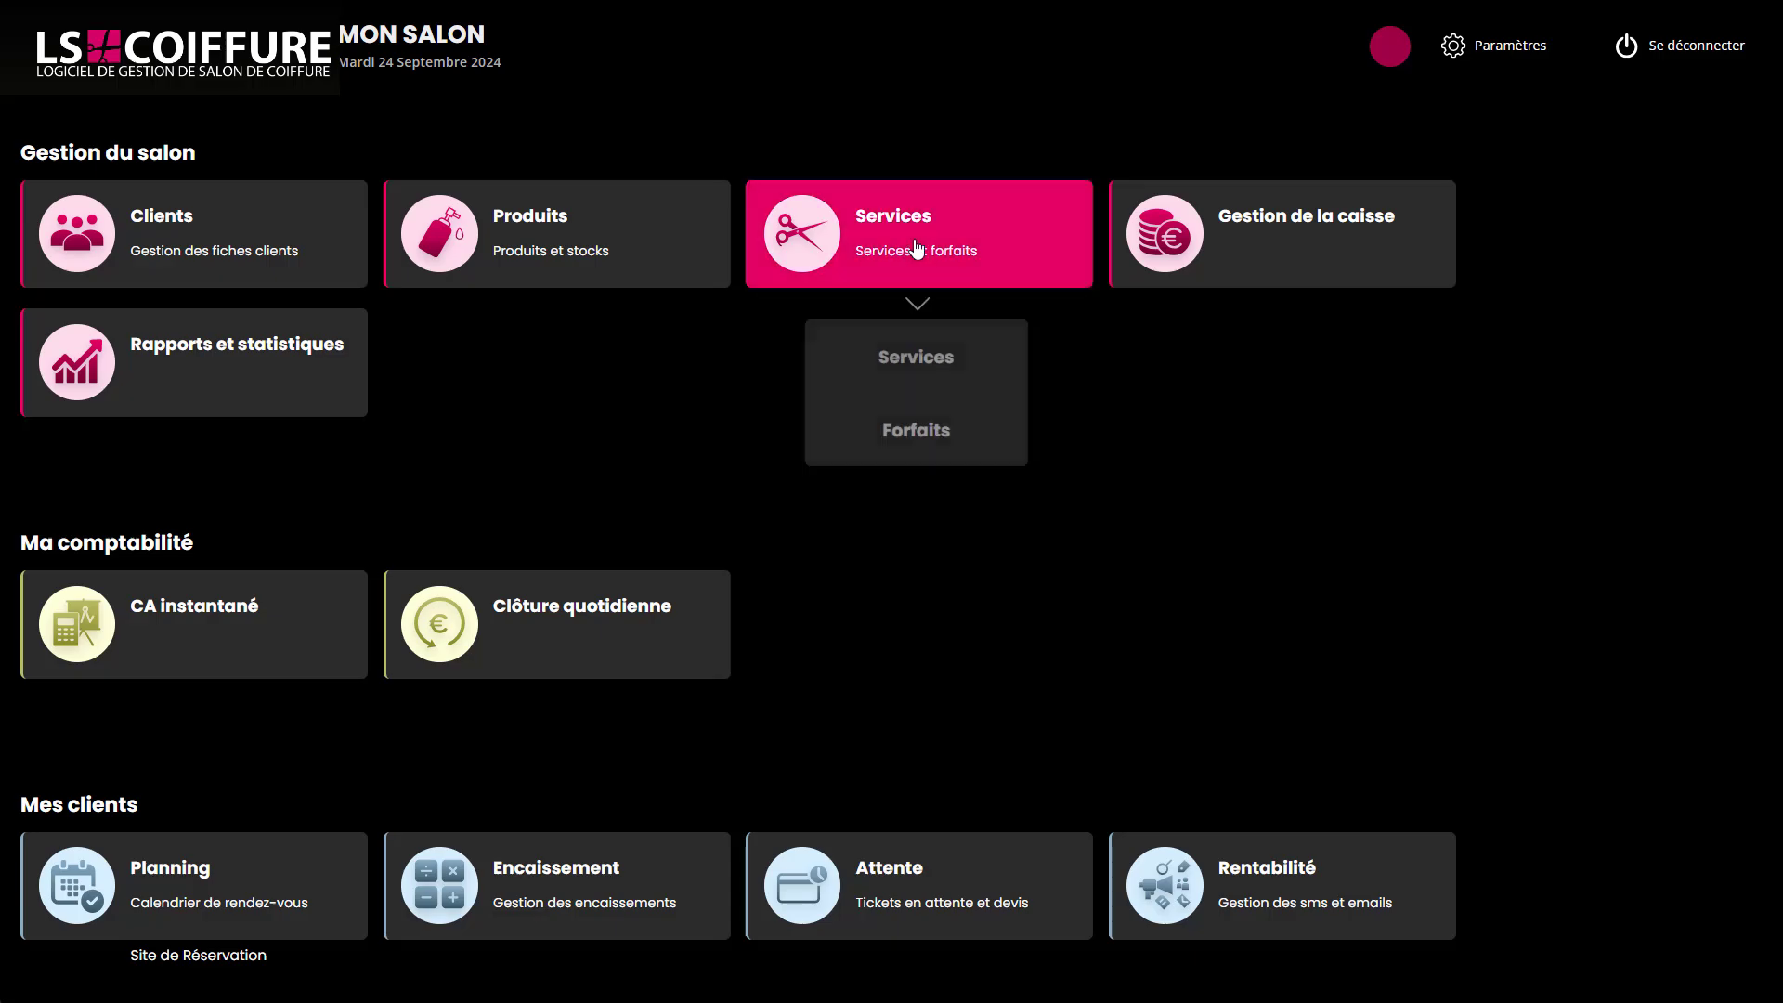
click(920, 356)
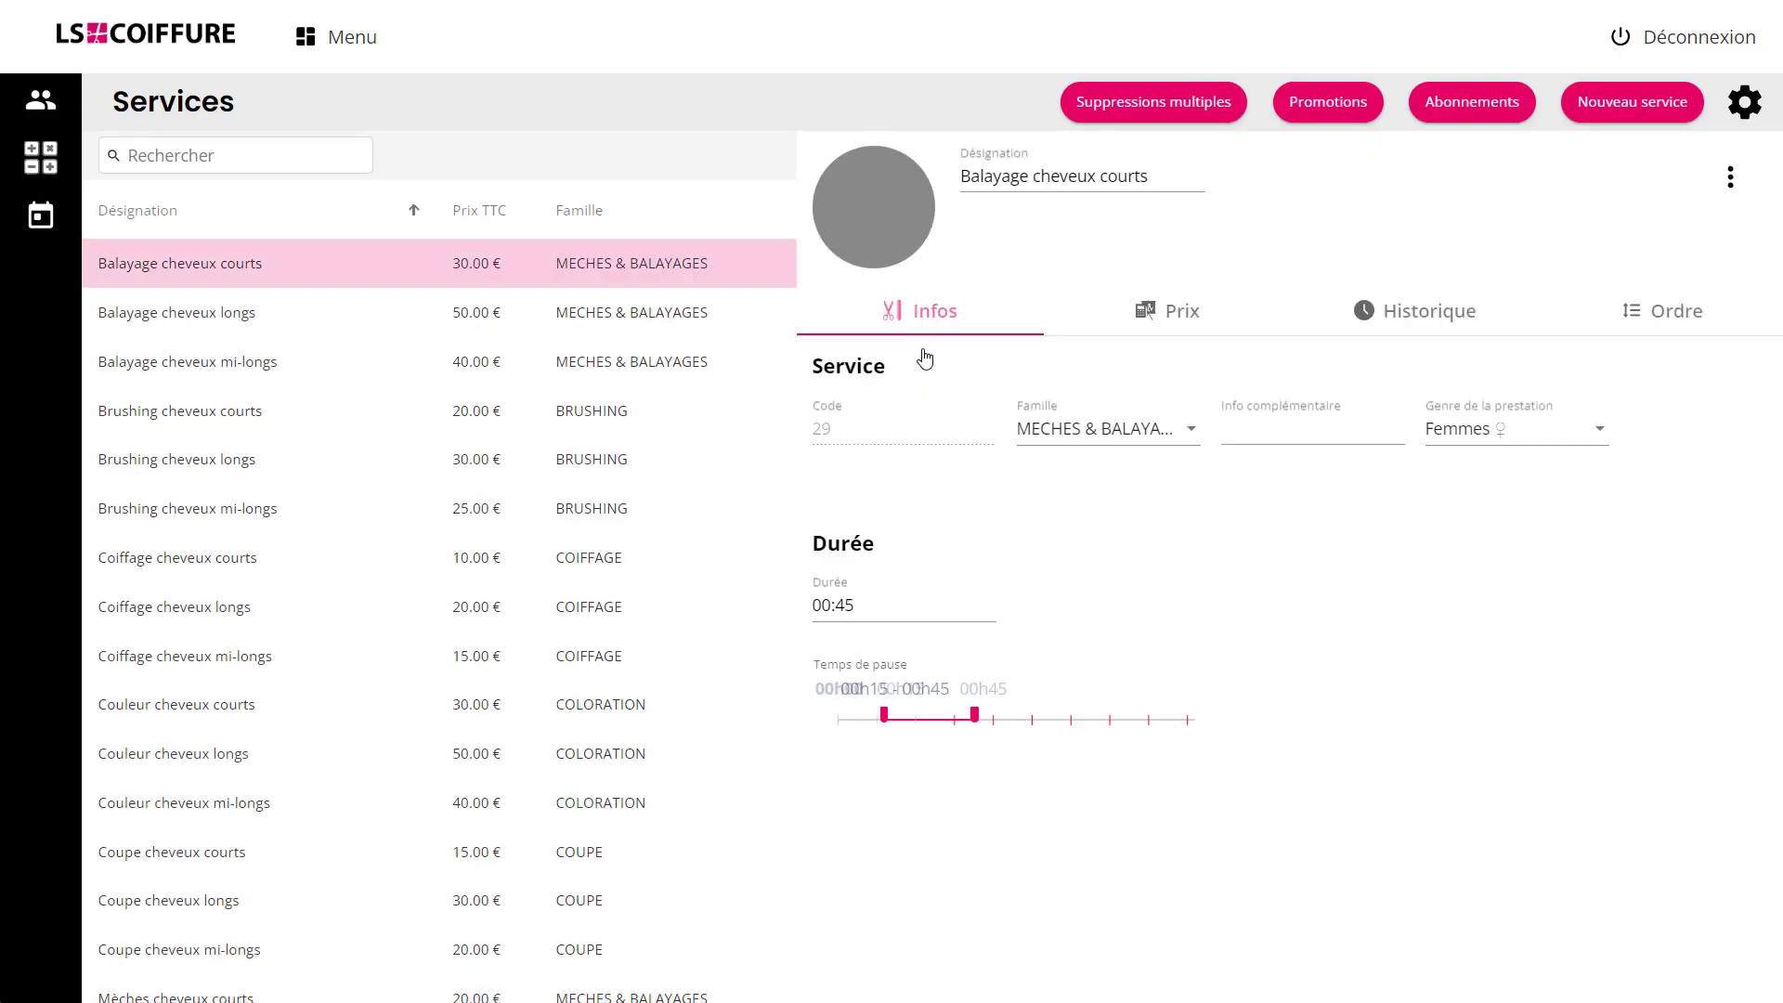
click(320, 765)
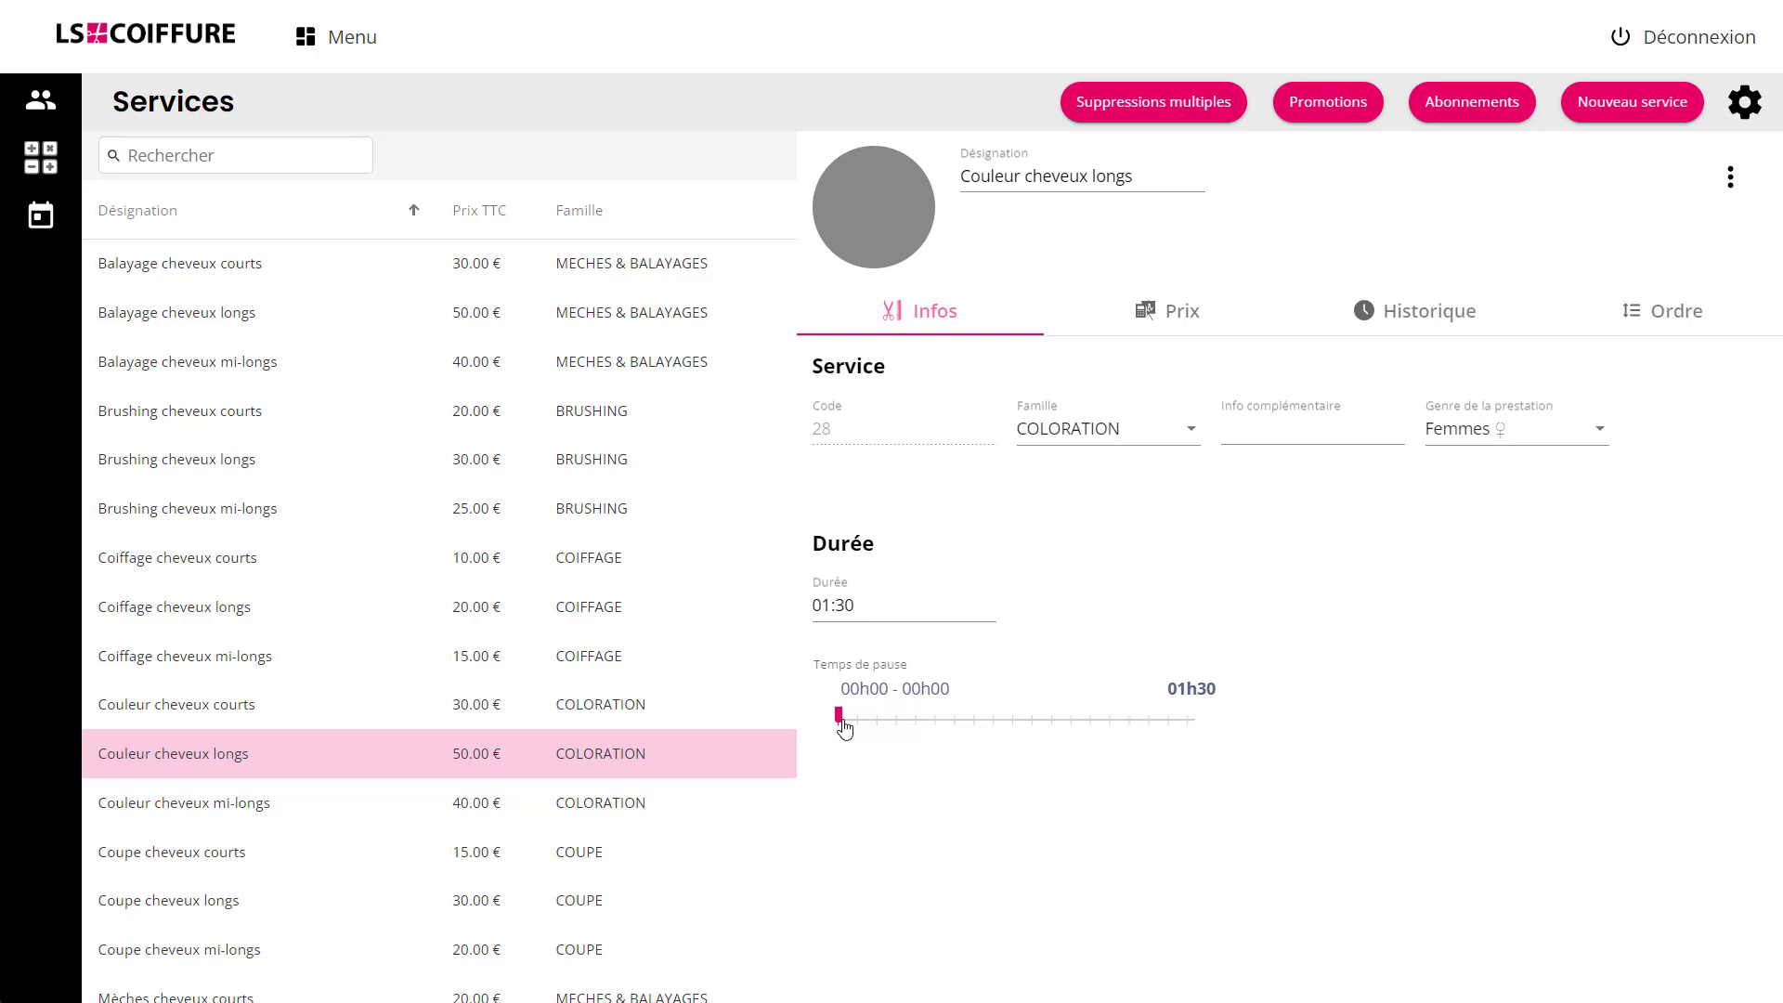
Set the pause time of the Couleur cheveux longs service to run from 00h30 to 01h30.
drag(844, 727, 953, 731)
drag(978, 724, 1072, 721)
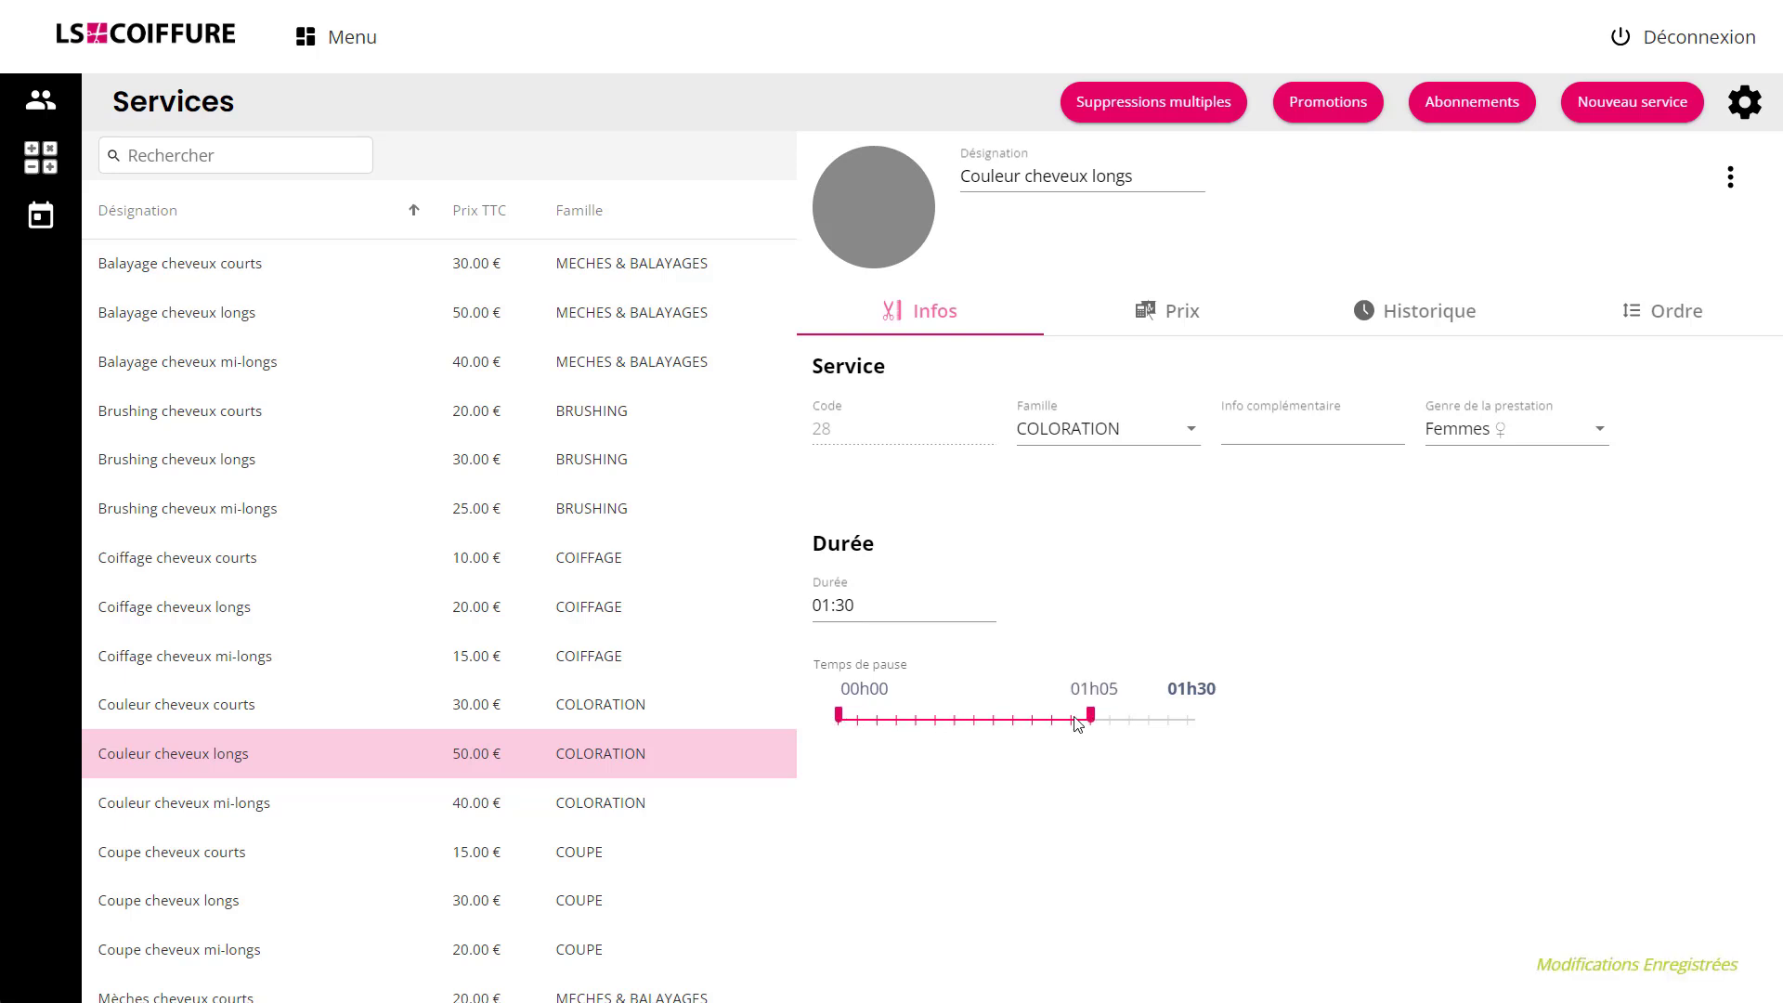
drag(841, 721, 938, 727)
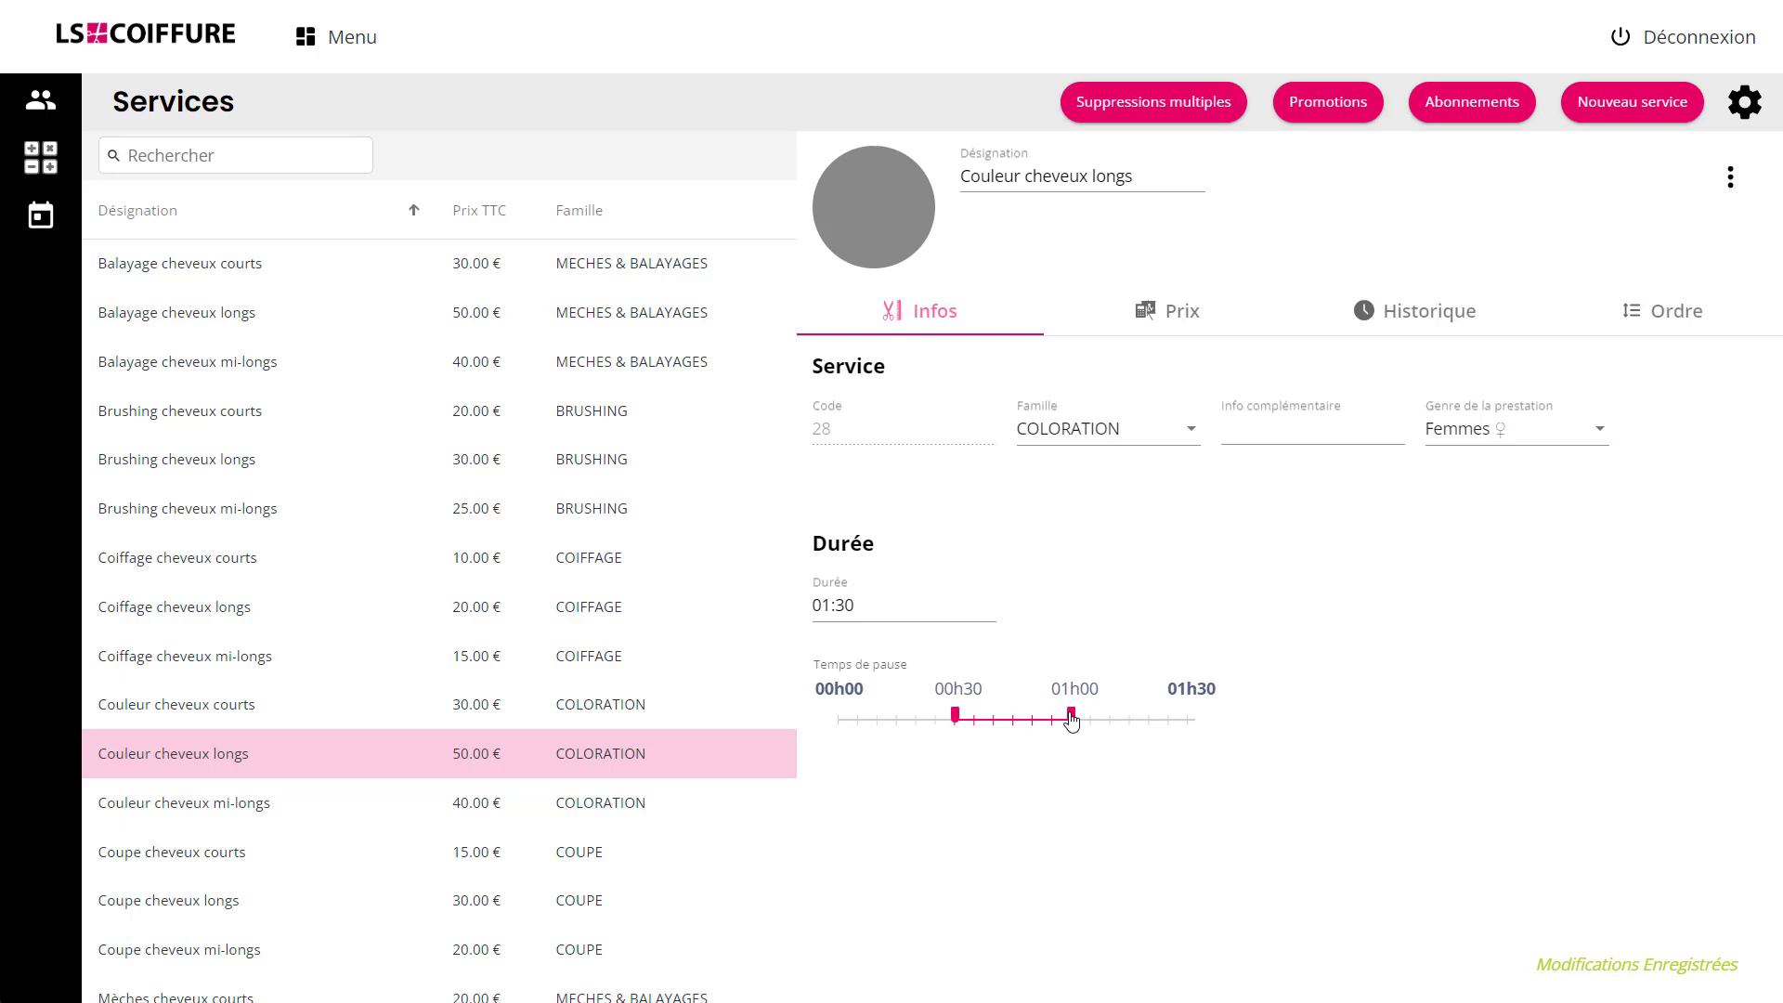
drag(1072, 717, 1204, 720)
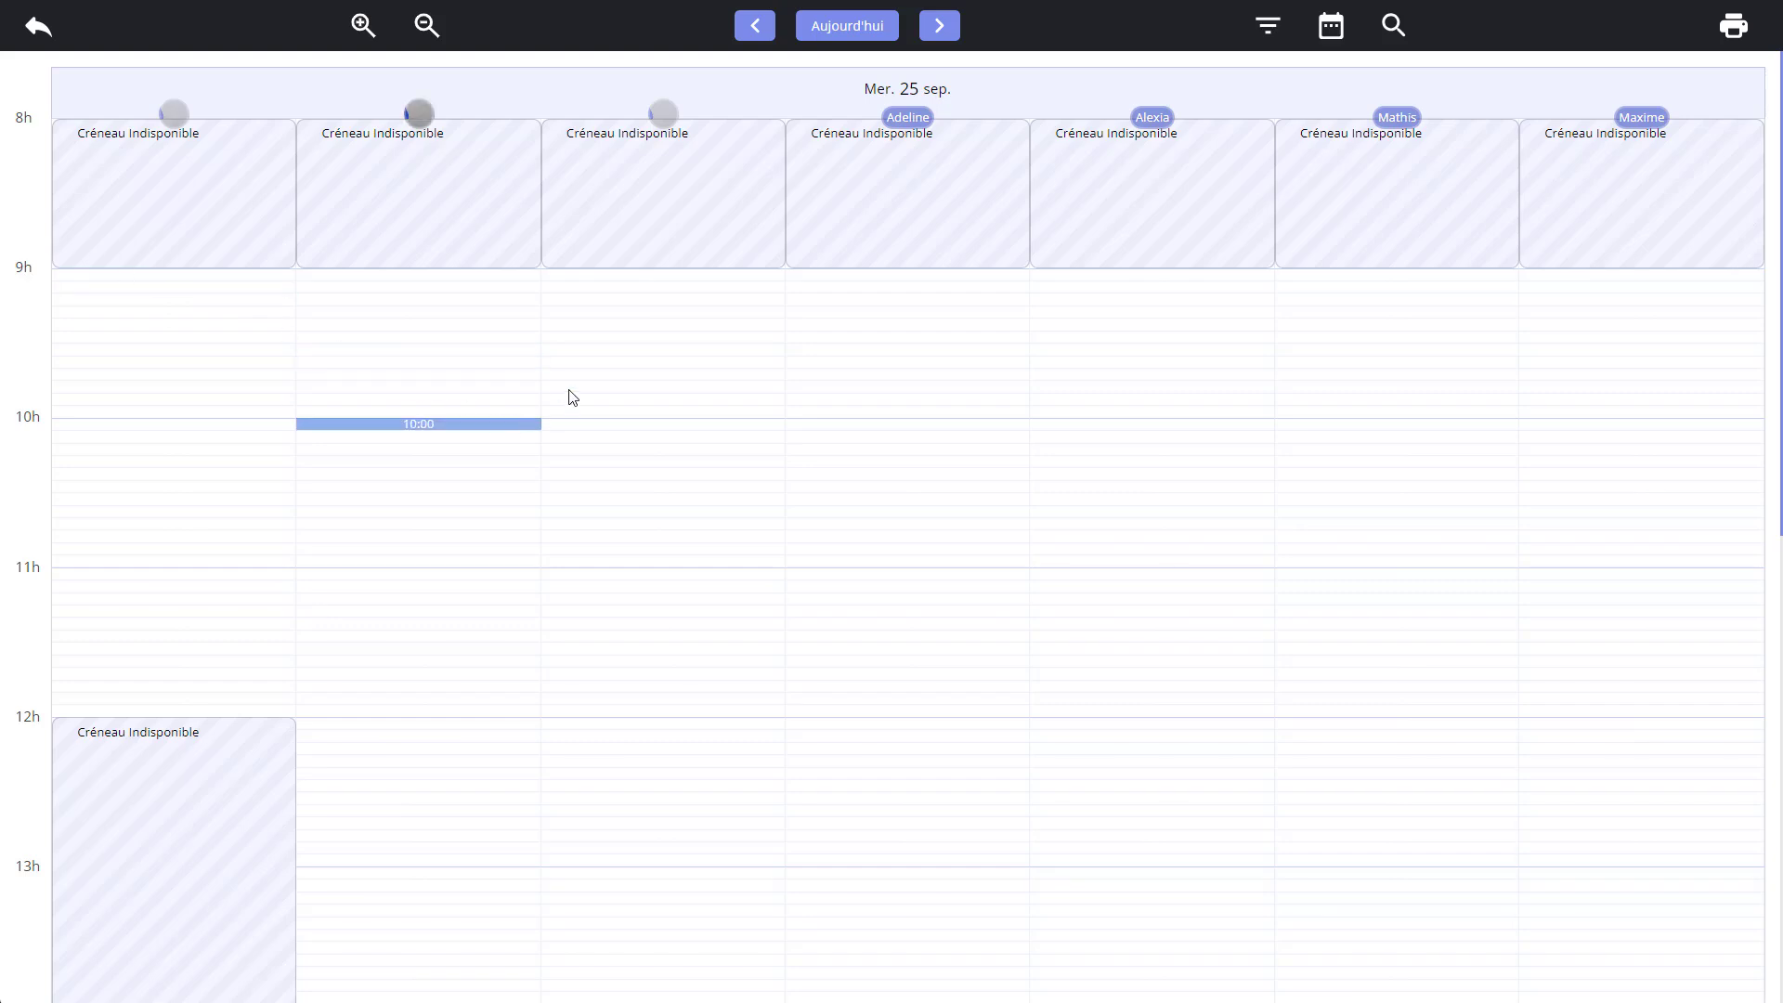
Add a Coupe cheveux longs appointment at 09:00 on Wednesday 25 September in the third stylist's column for the client, keeping the booking open.
click(716, 282)
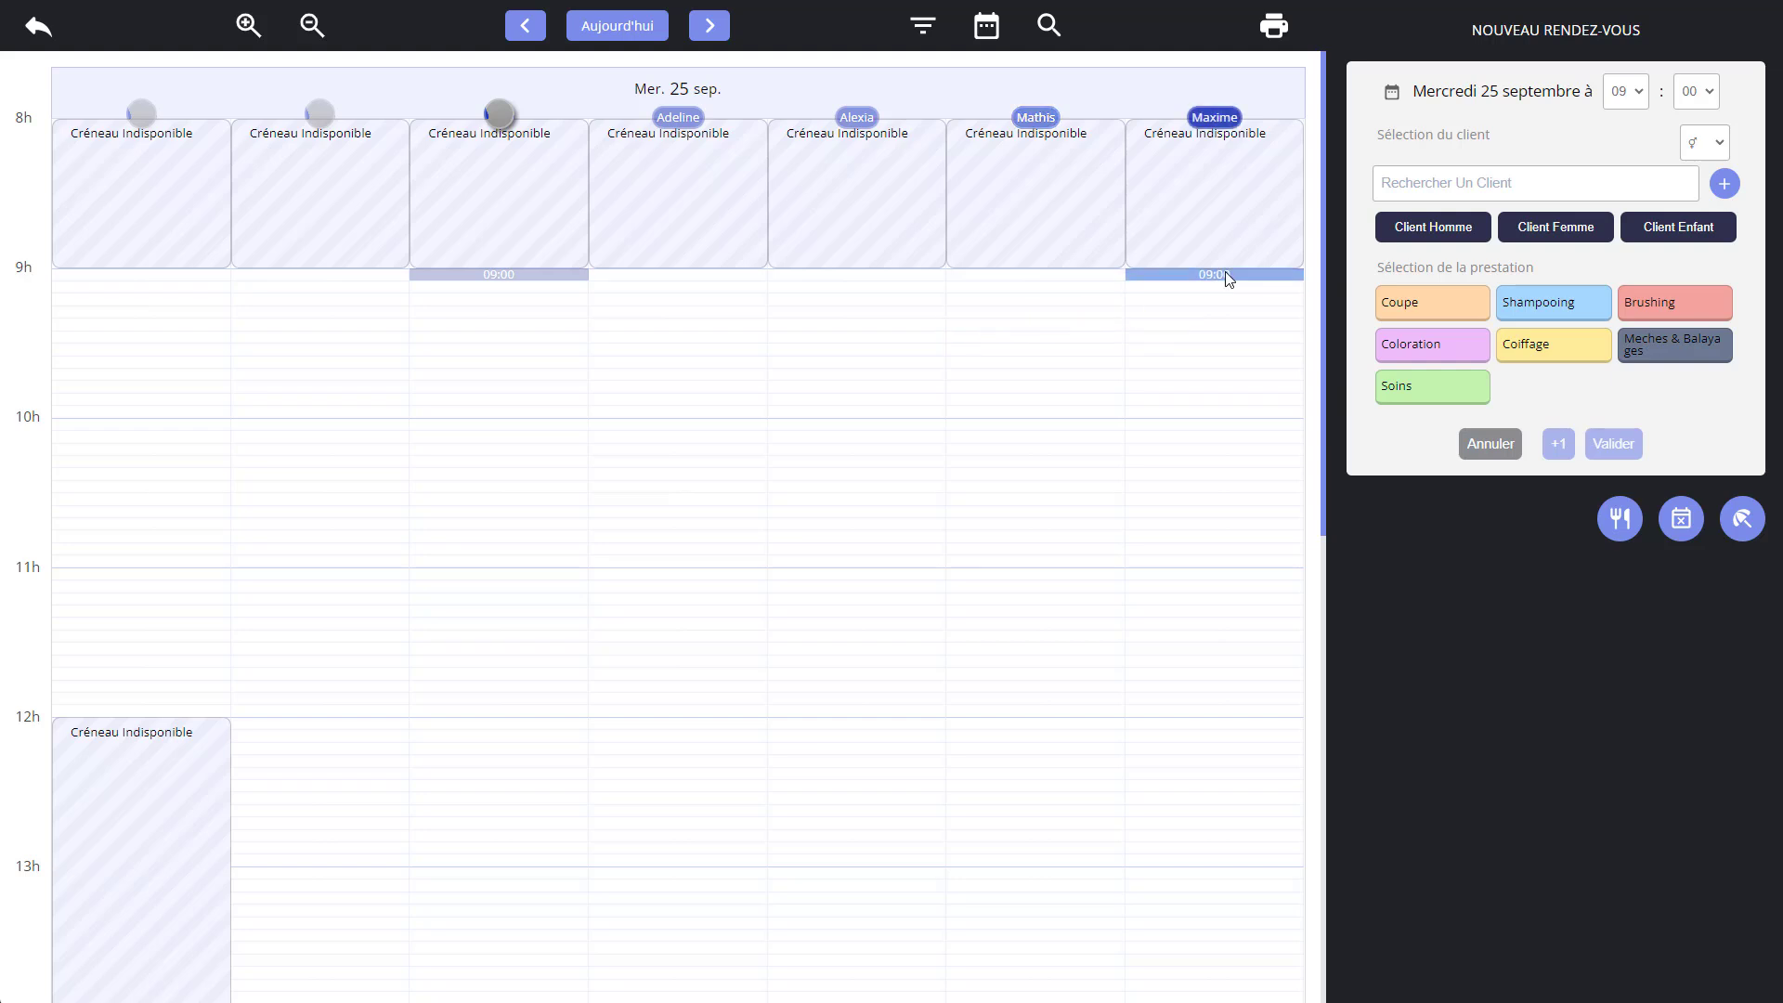
text(Riou)
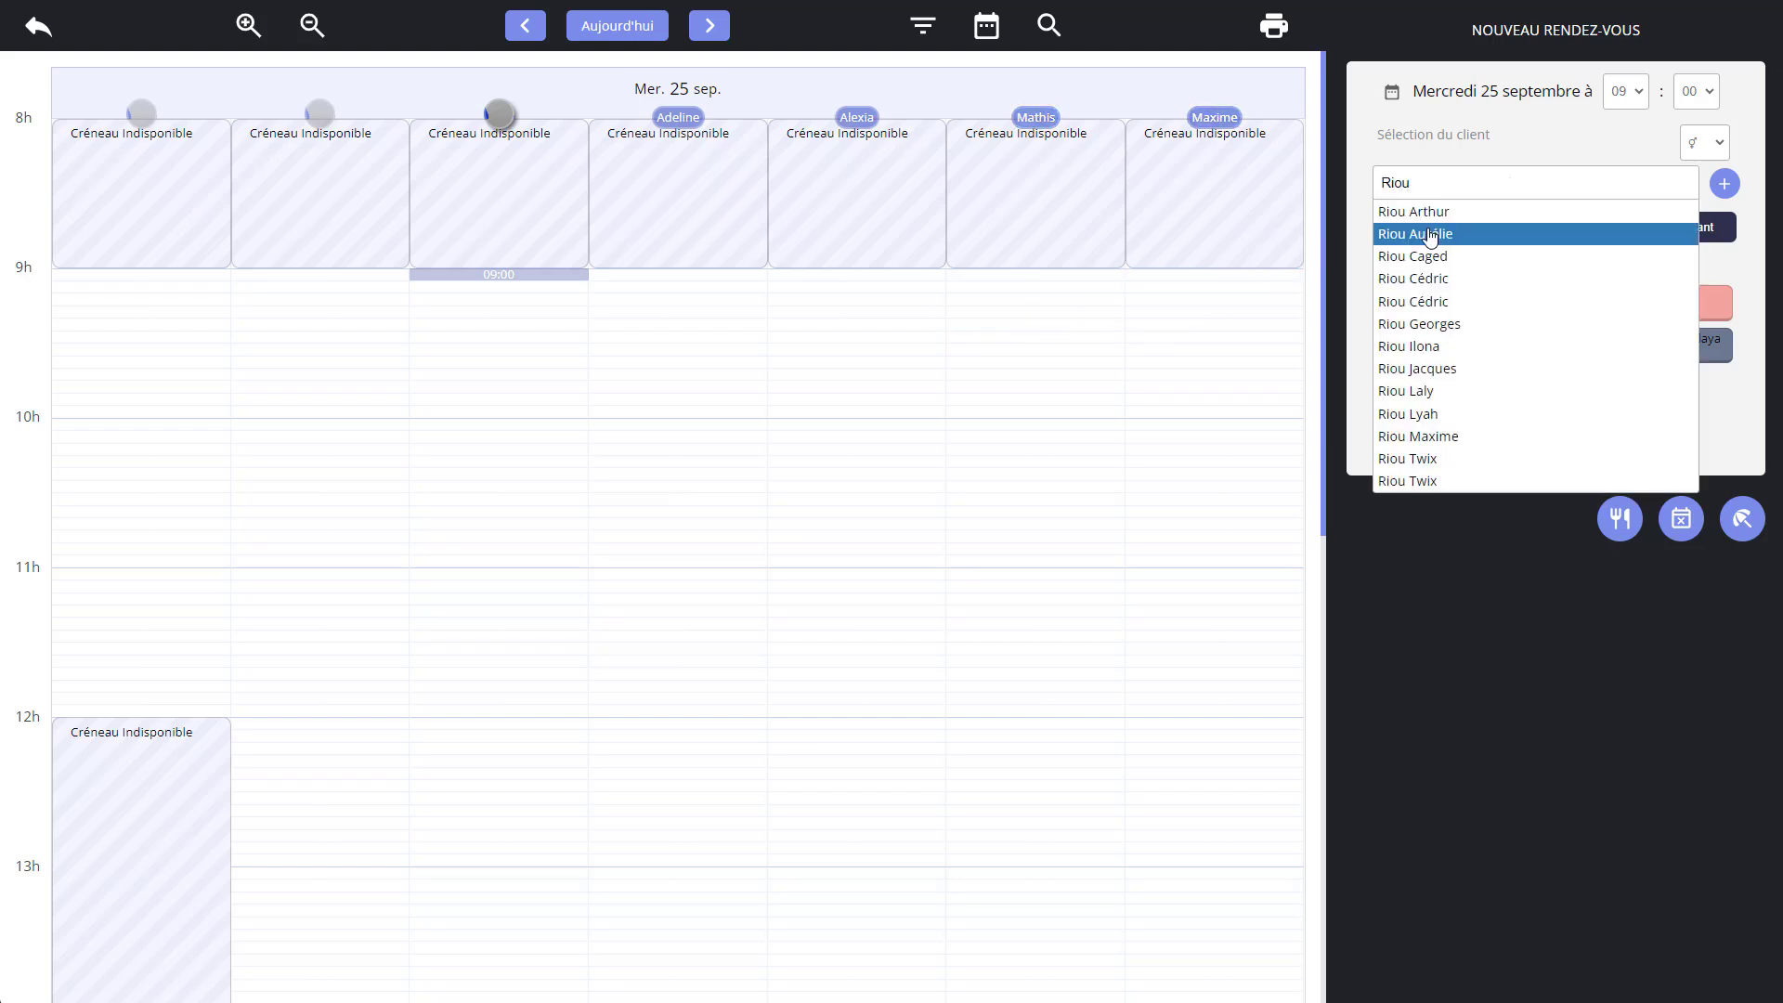
click(1432, 236)
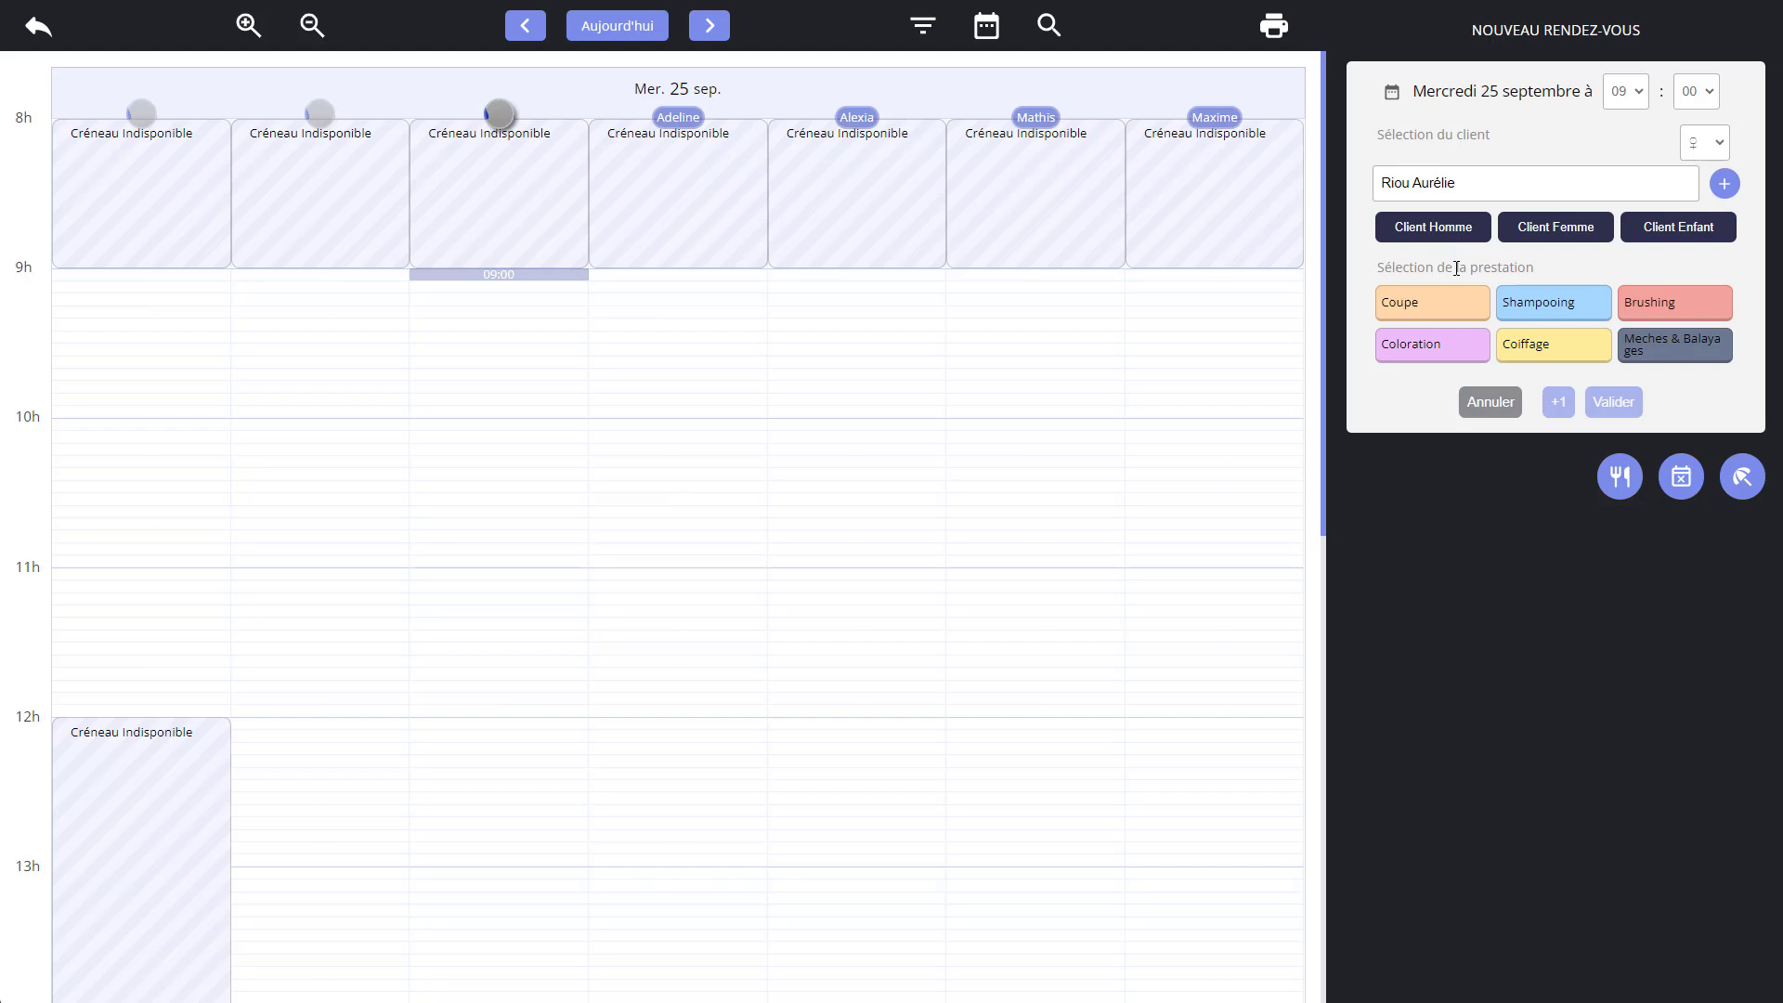
click(1465, 307)
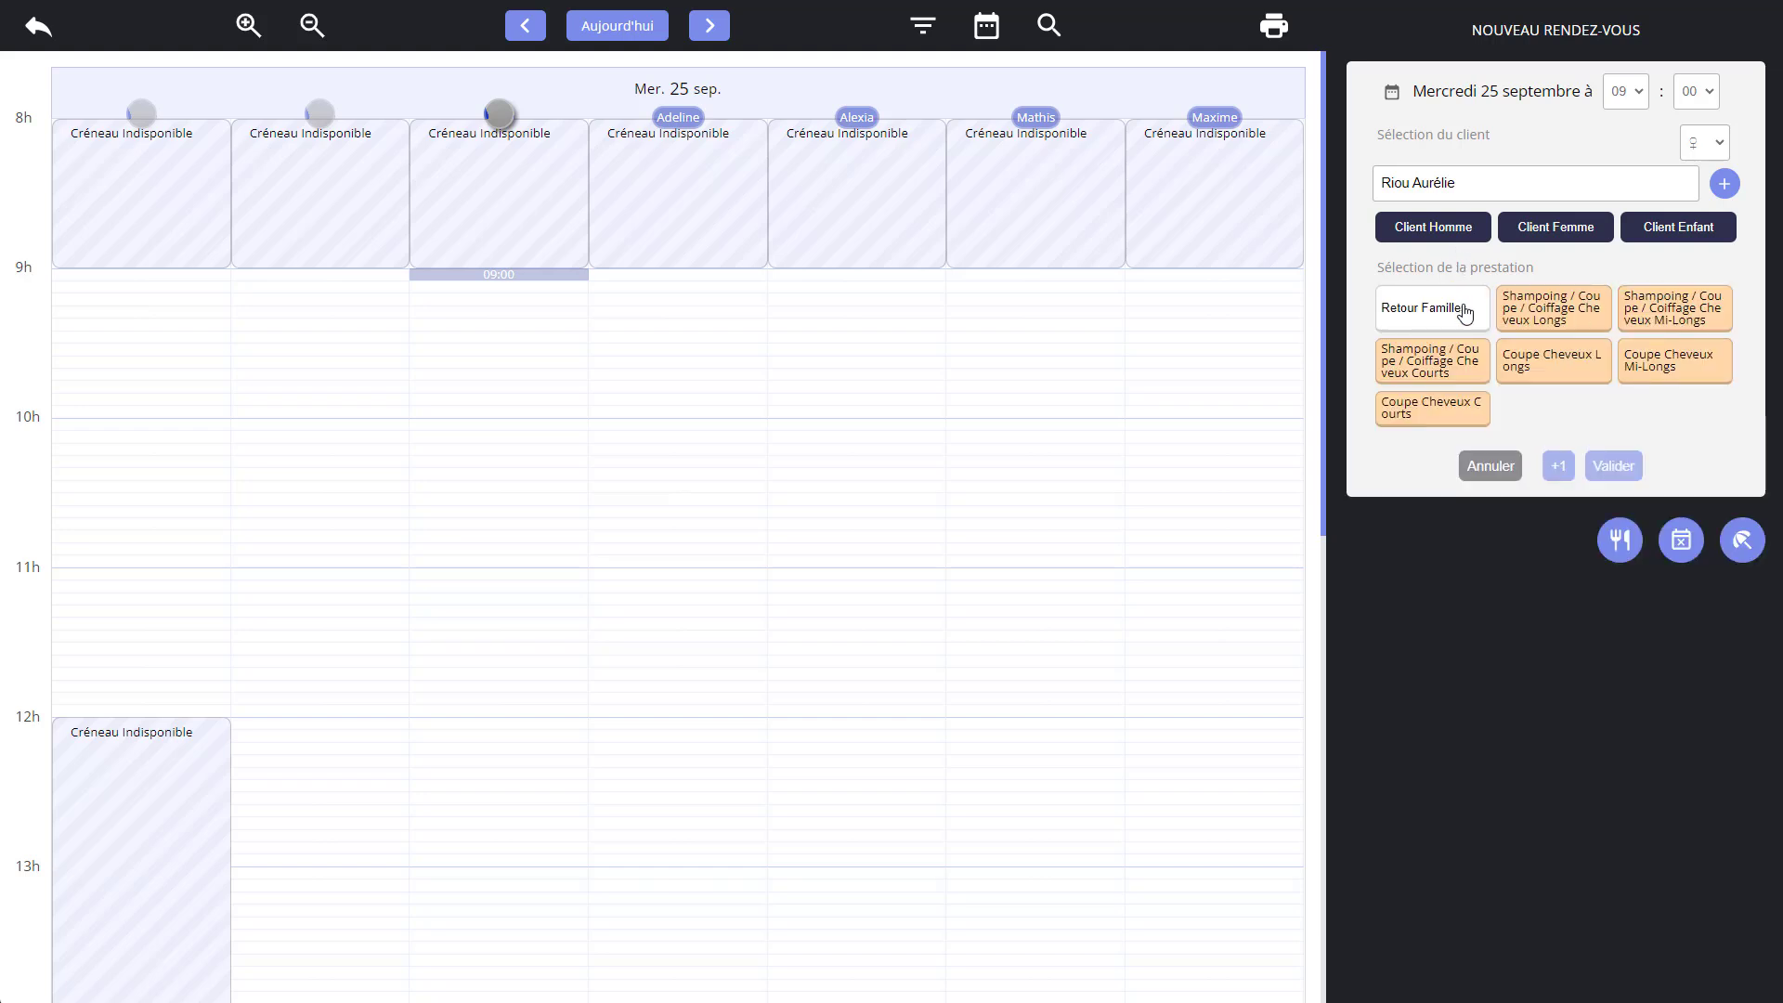
click(1541, 373)
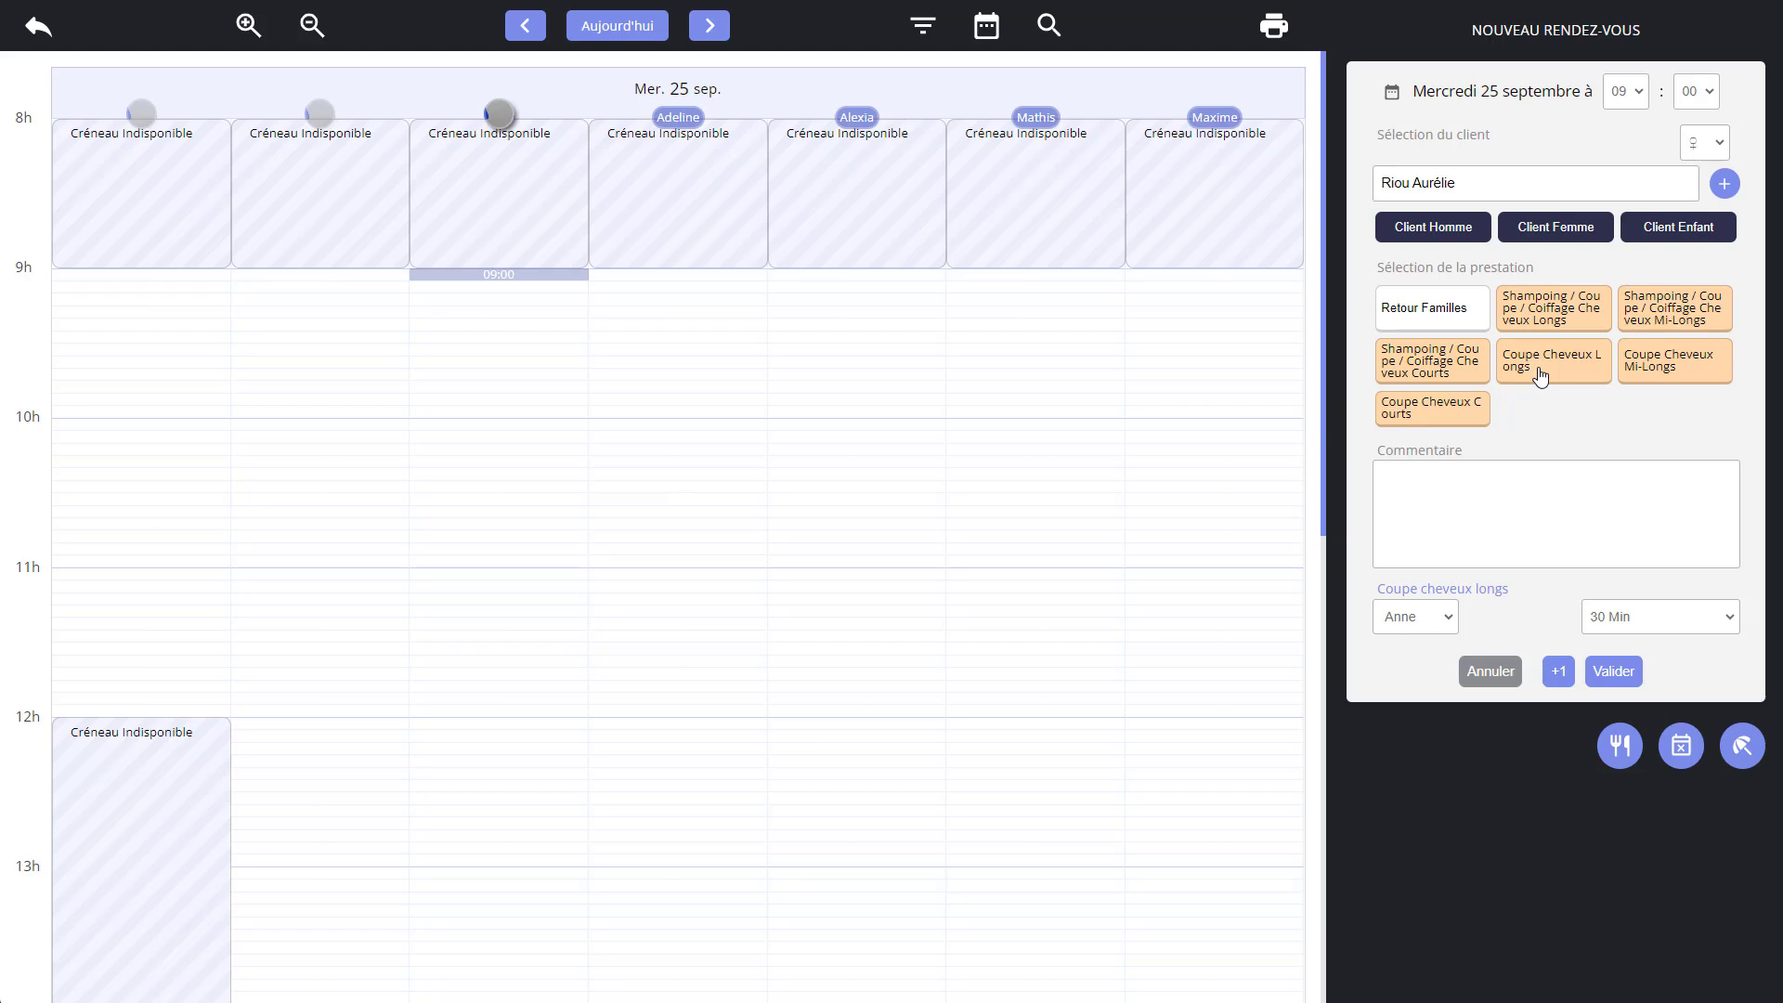
click(1560, 671)
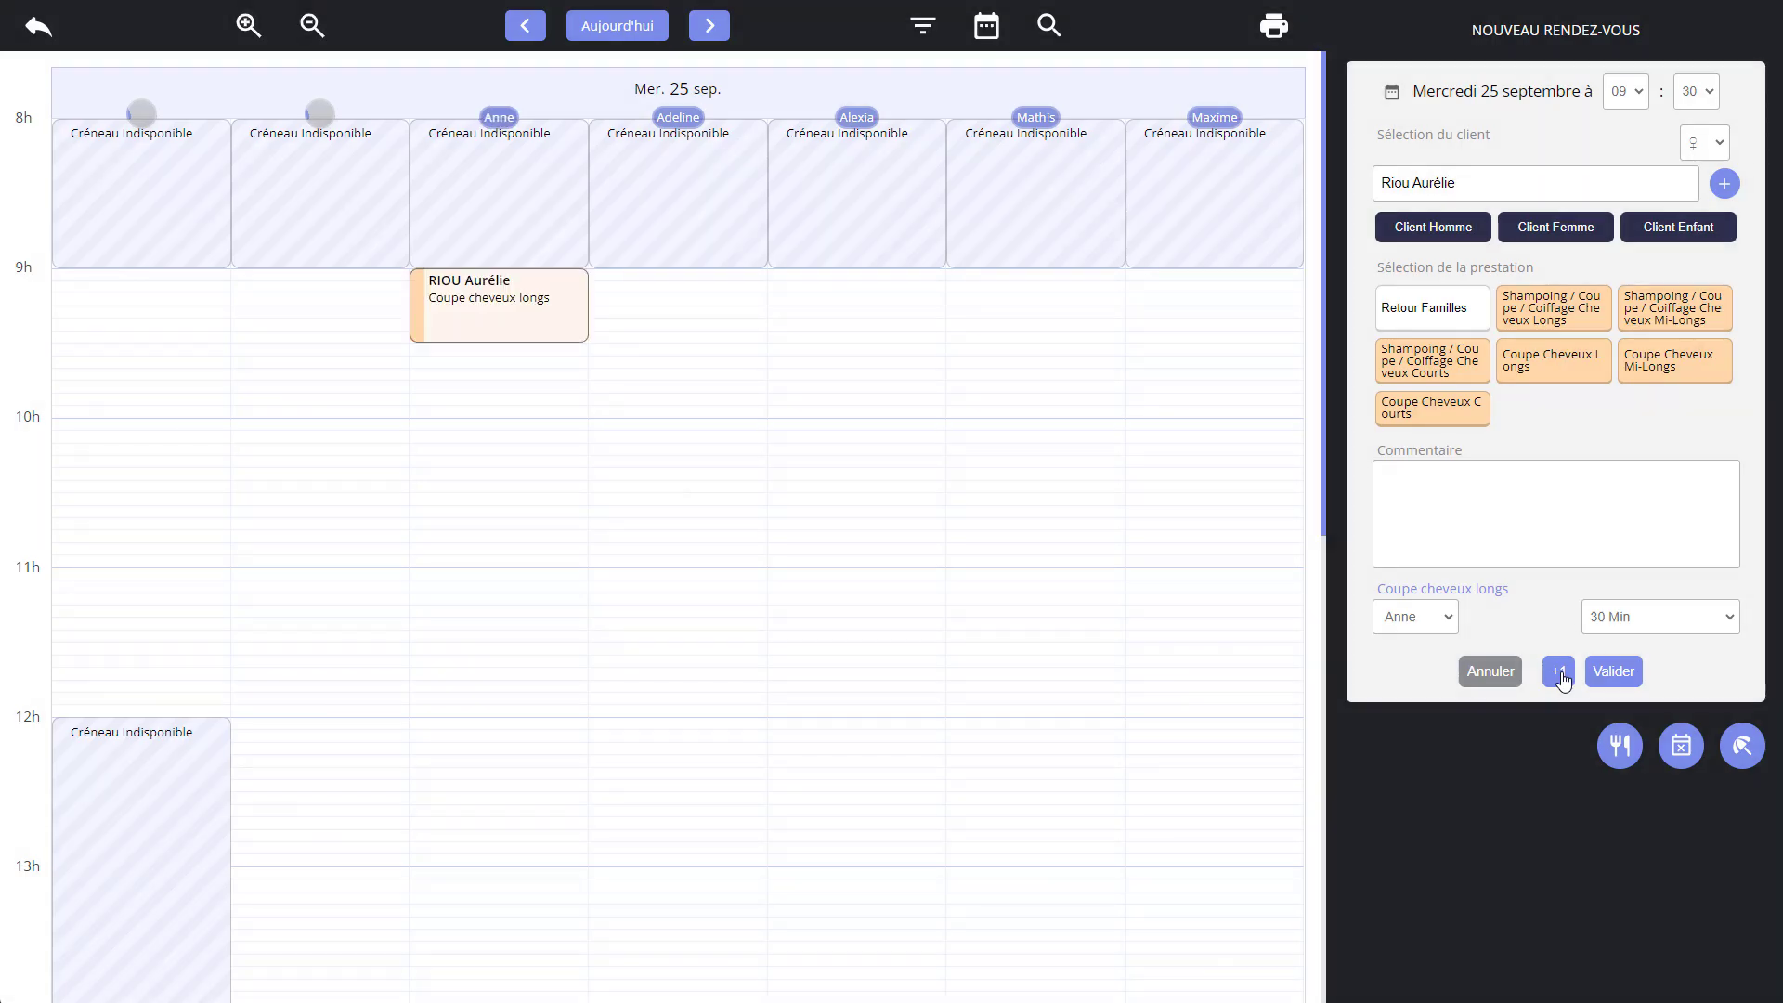
Add Couleur cheveux longs with its 1h pause from the Coloration family to the same client's booking.
click(1447, 309)
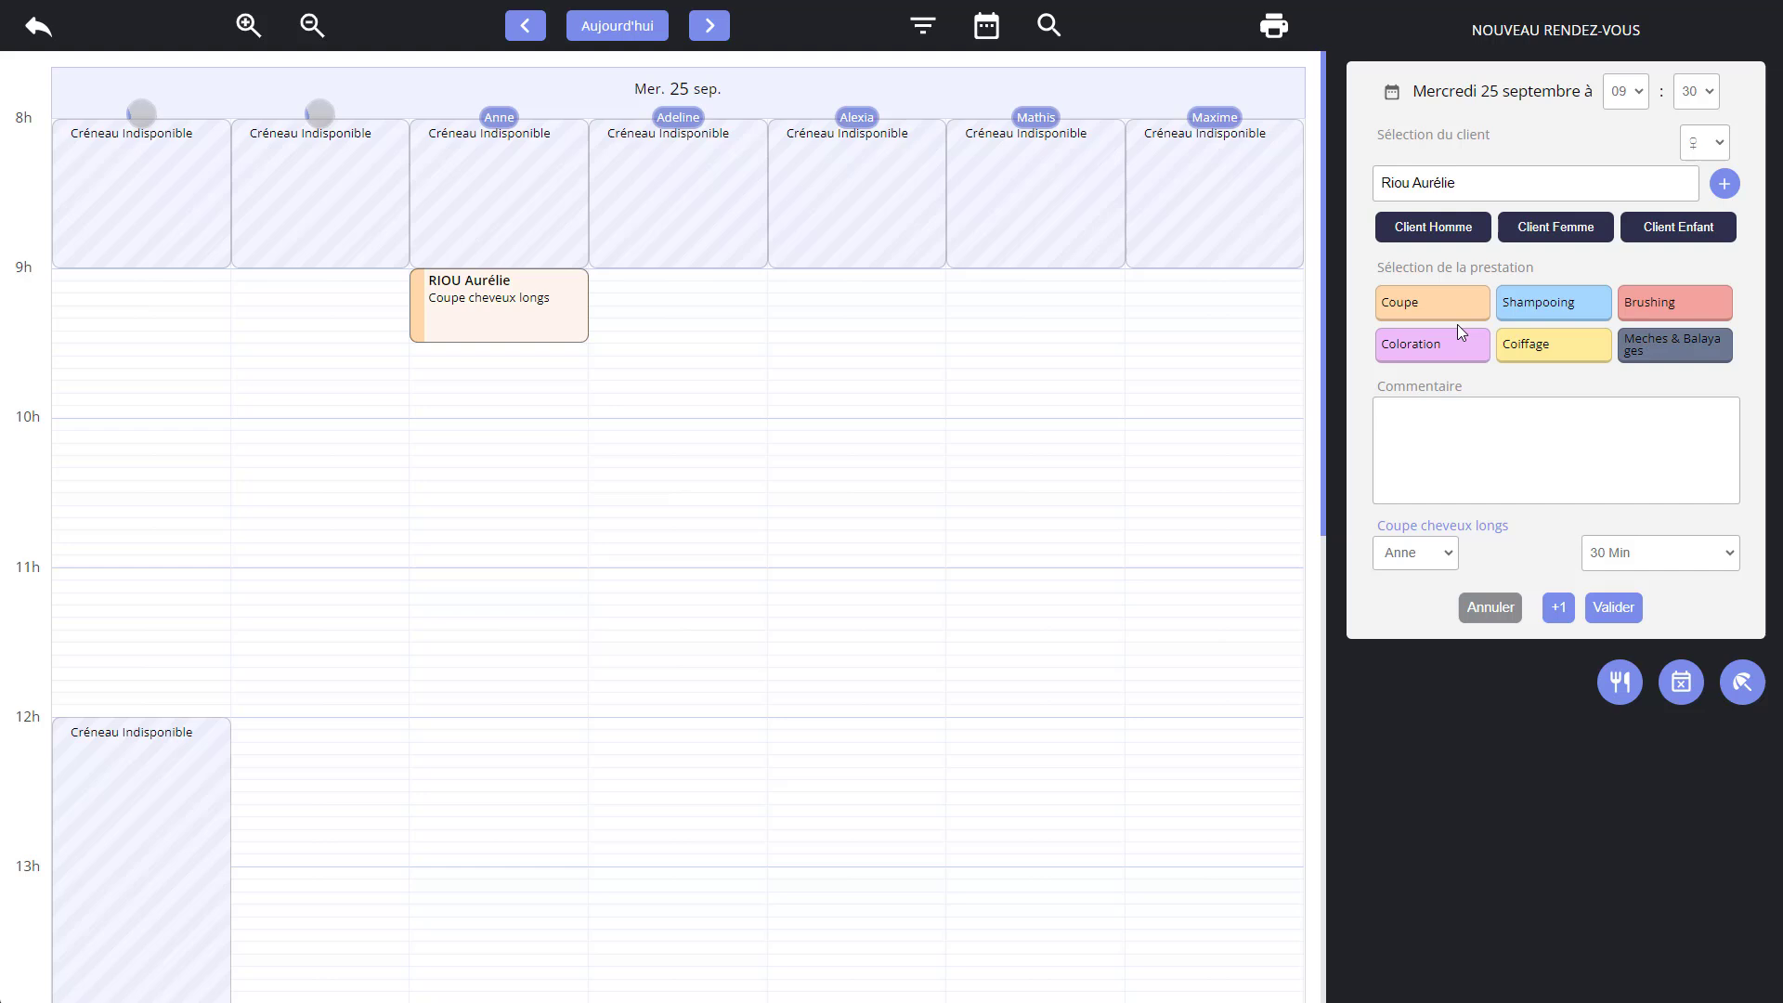
click(1443, 369)
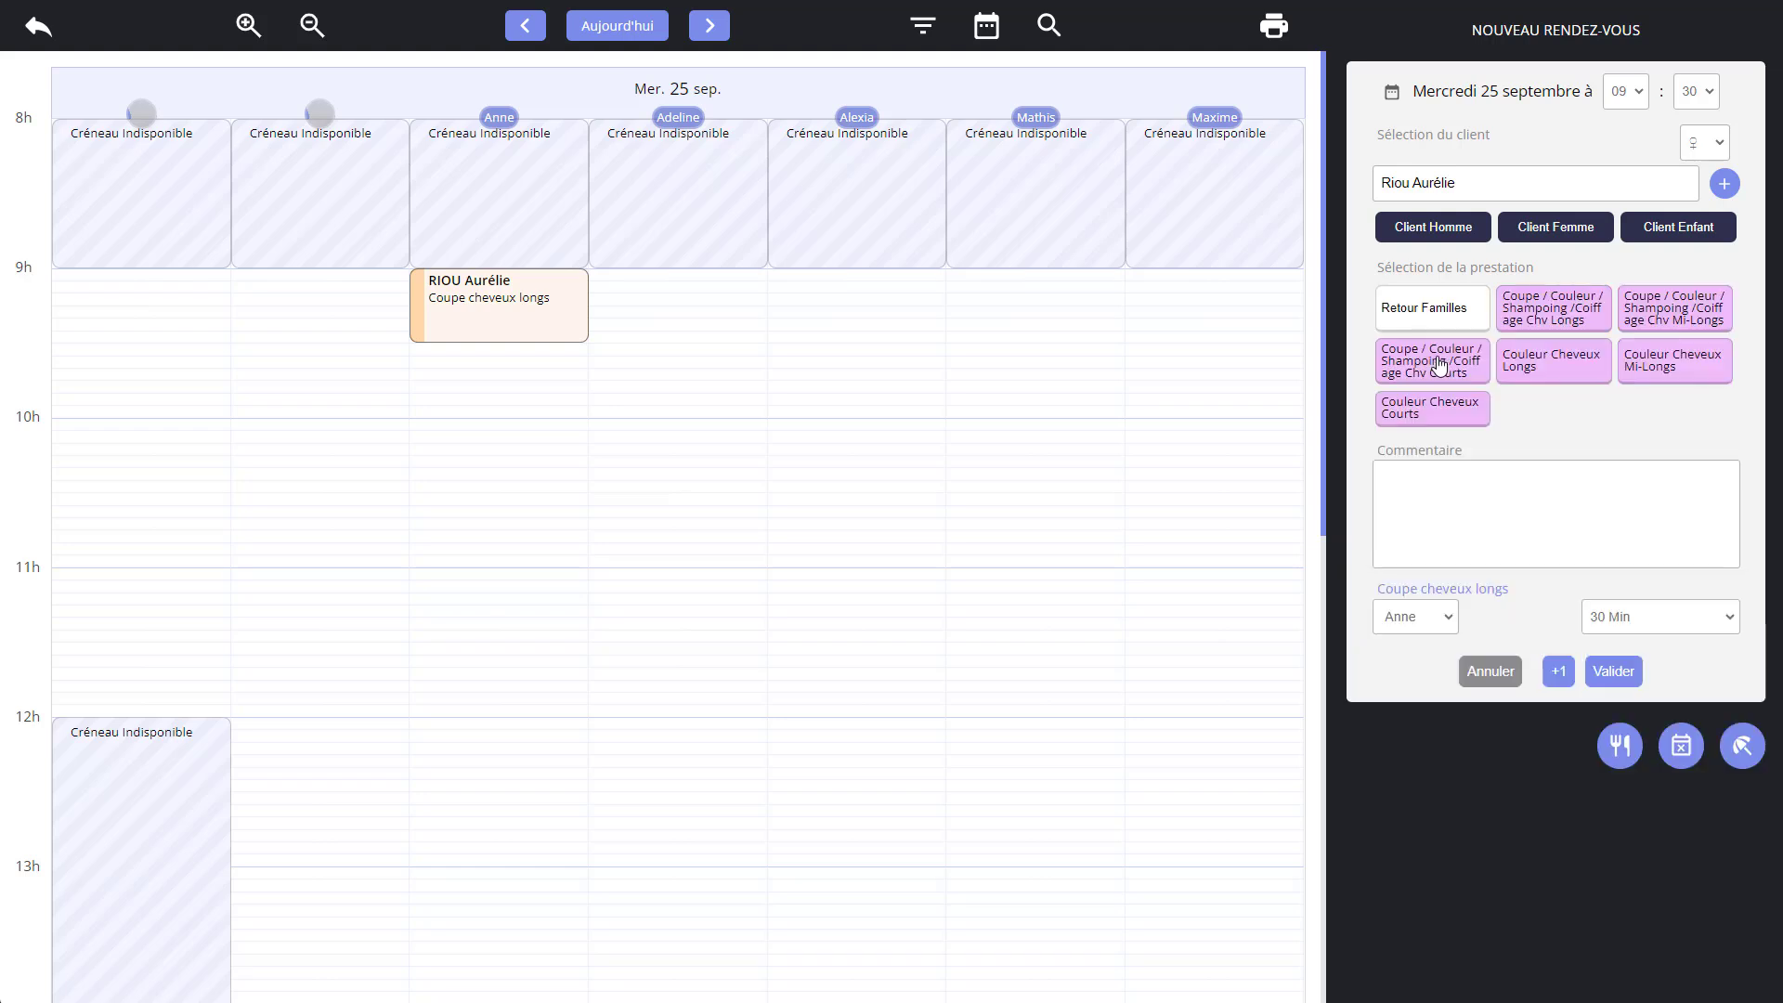
click(1551, 376)
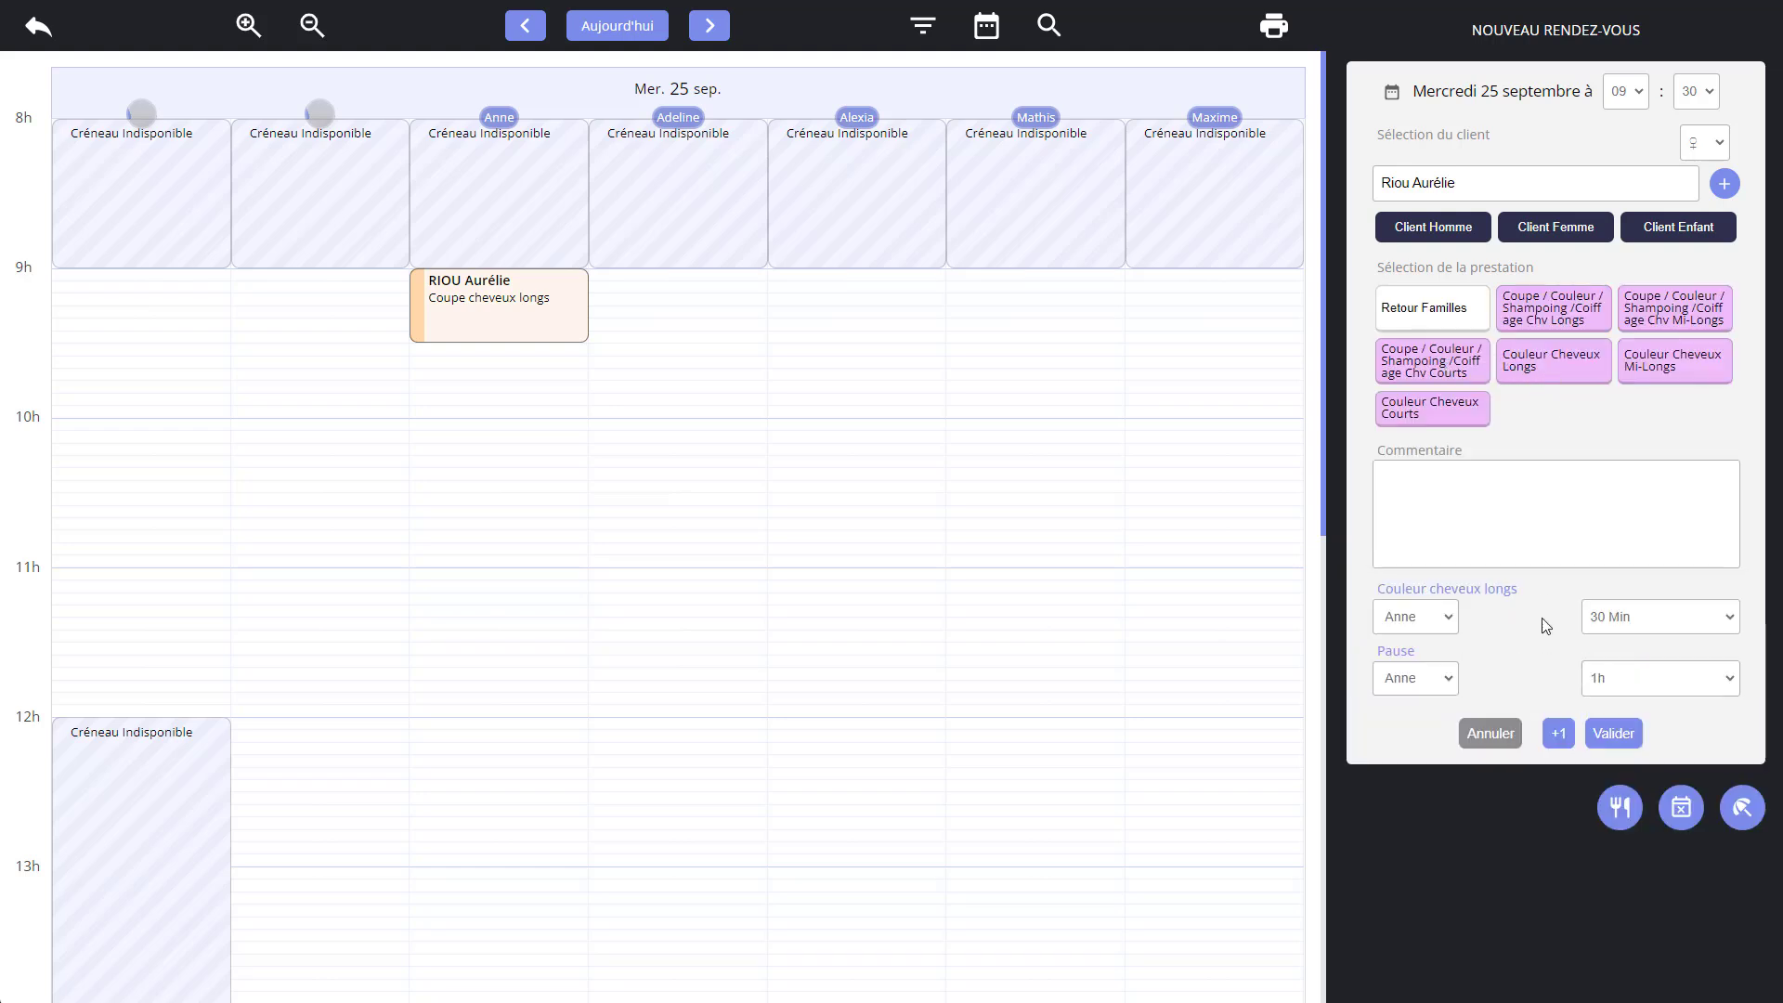
click(1558, 733)
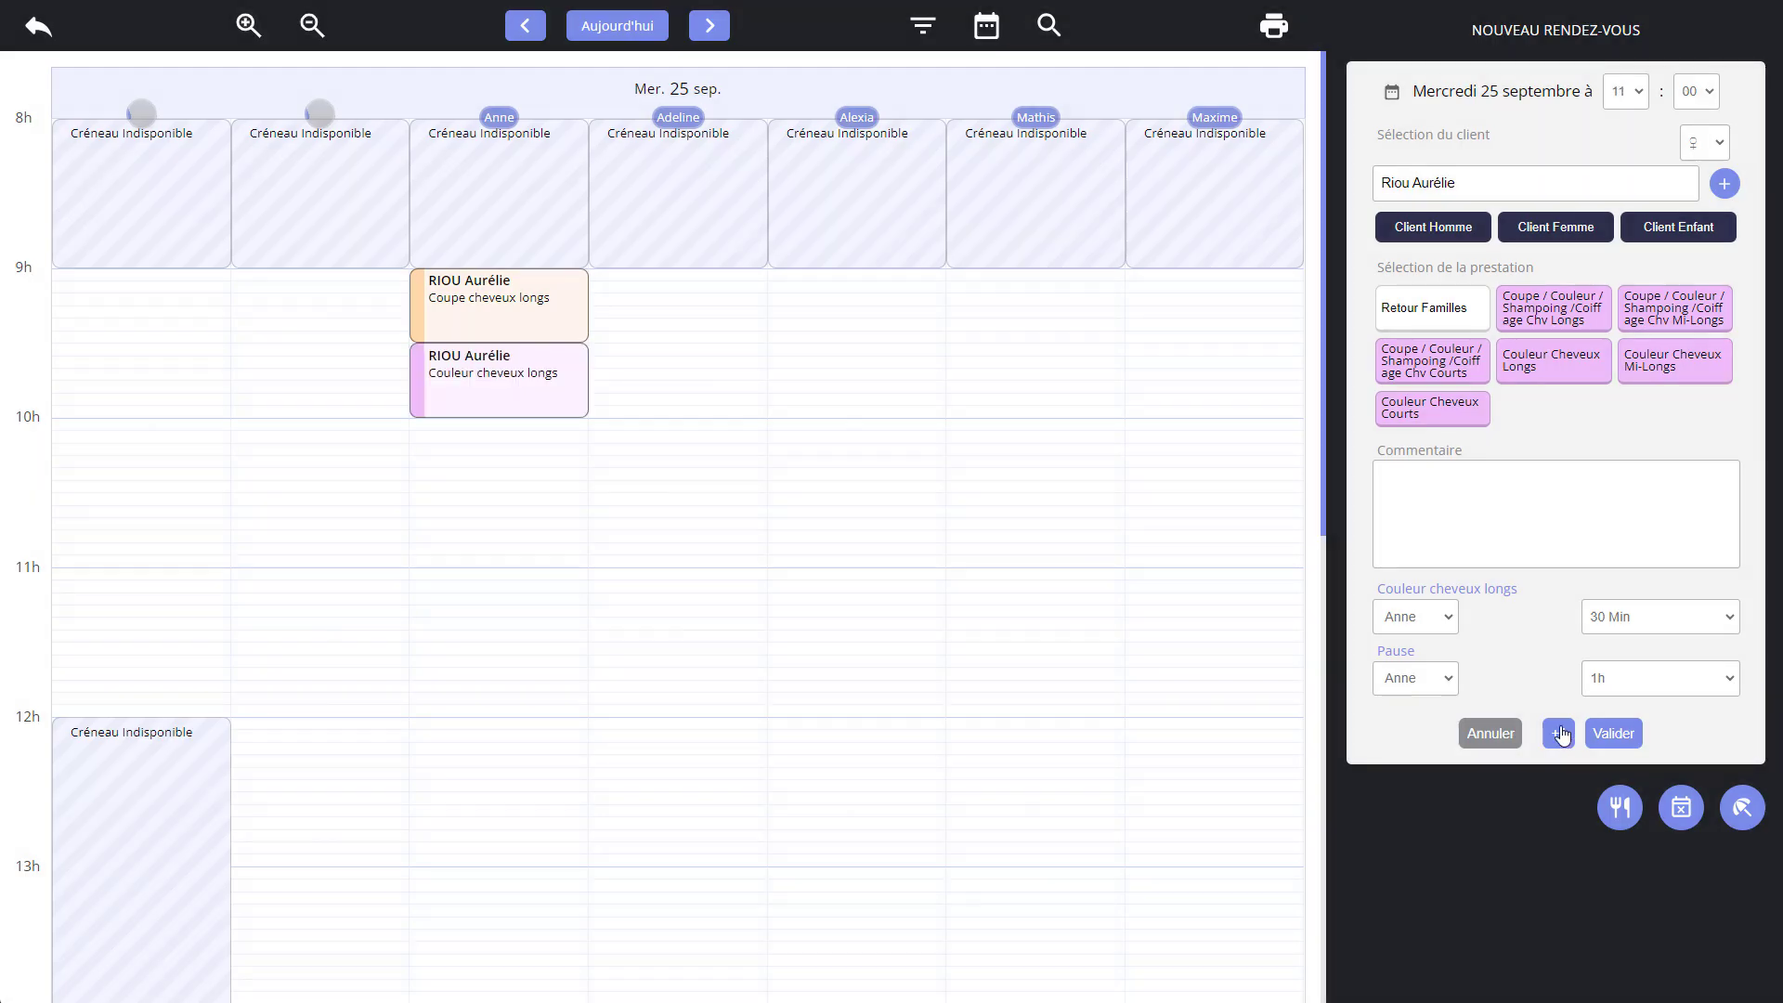
Add Shampoing cheveux longs from the Shampooing family to the same client's booking.
click(1456, 309)
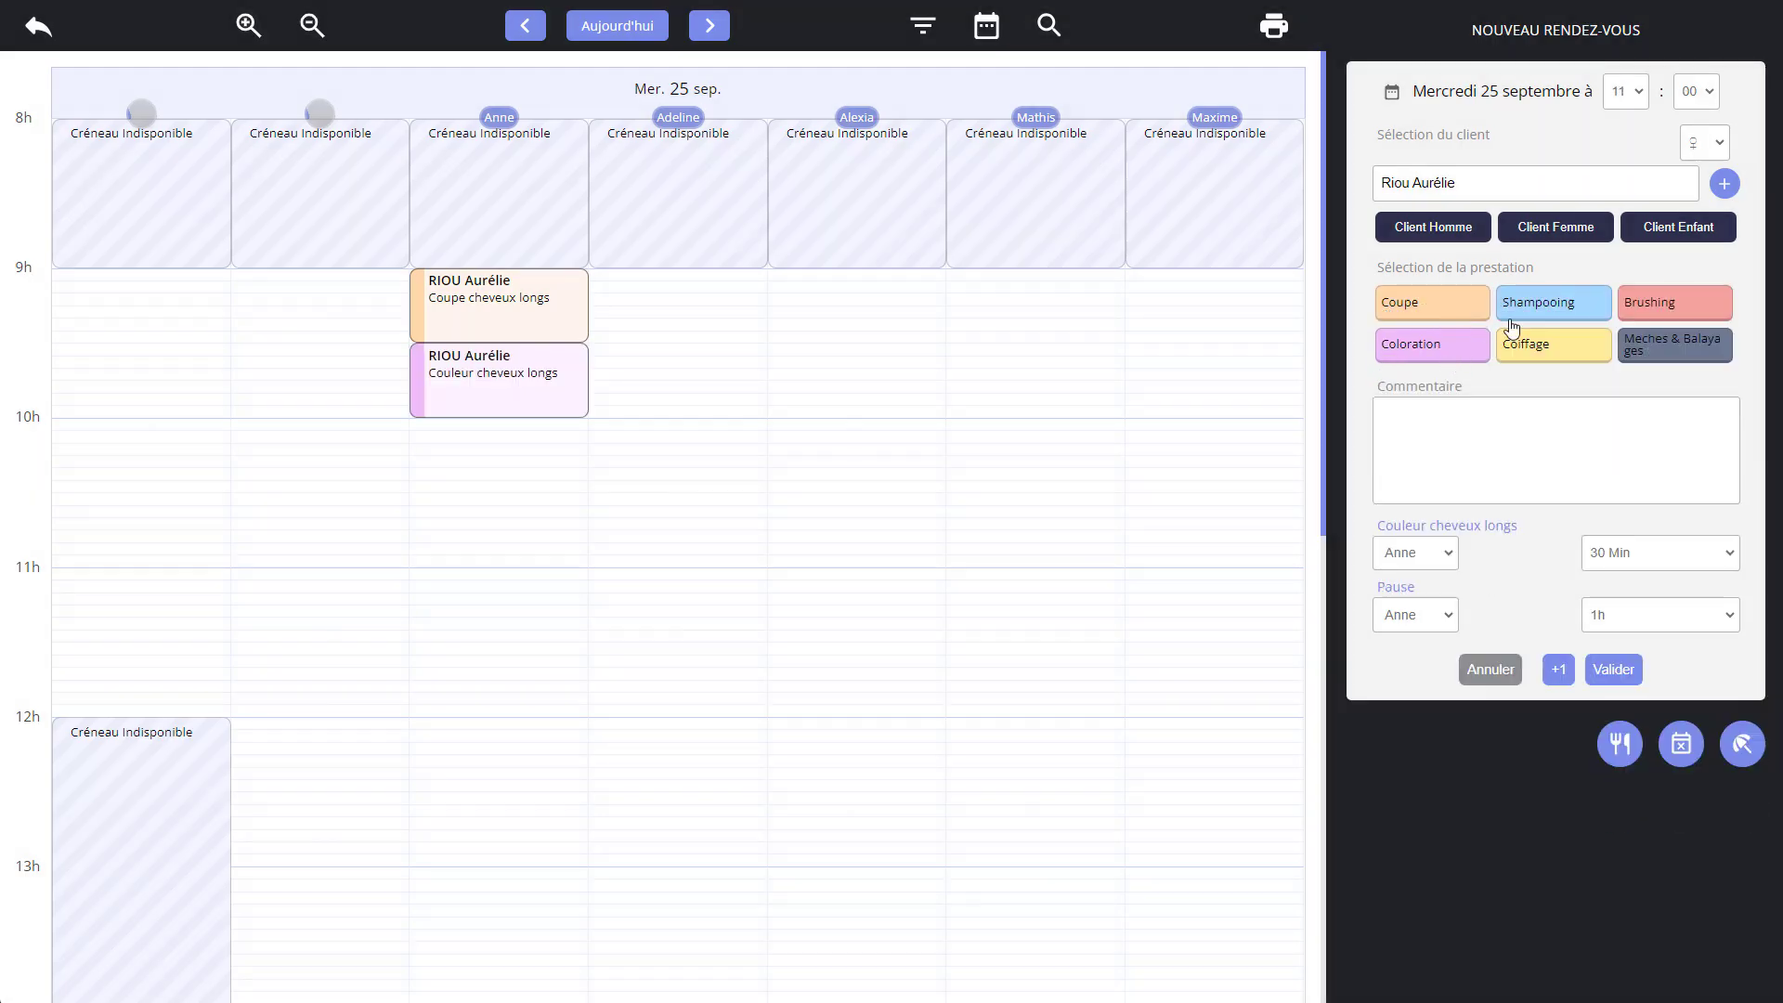
click(1537, 307)
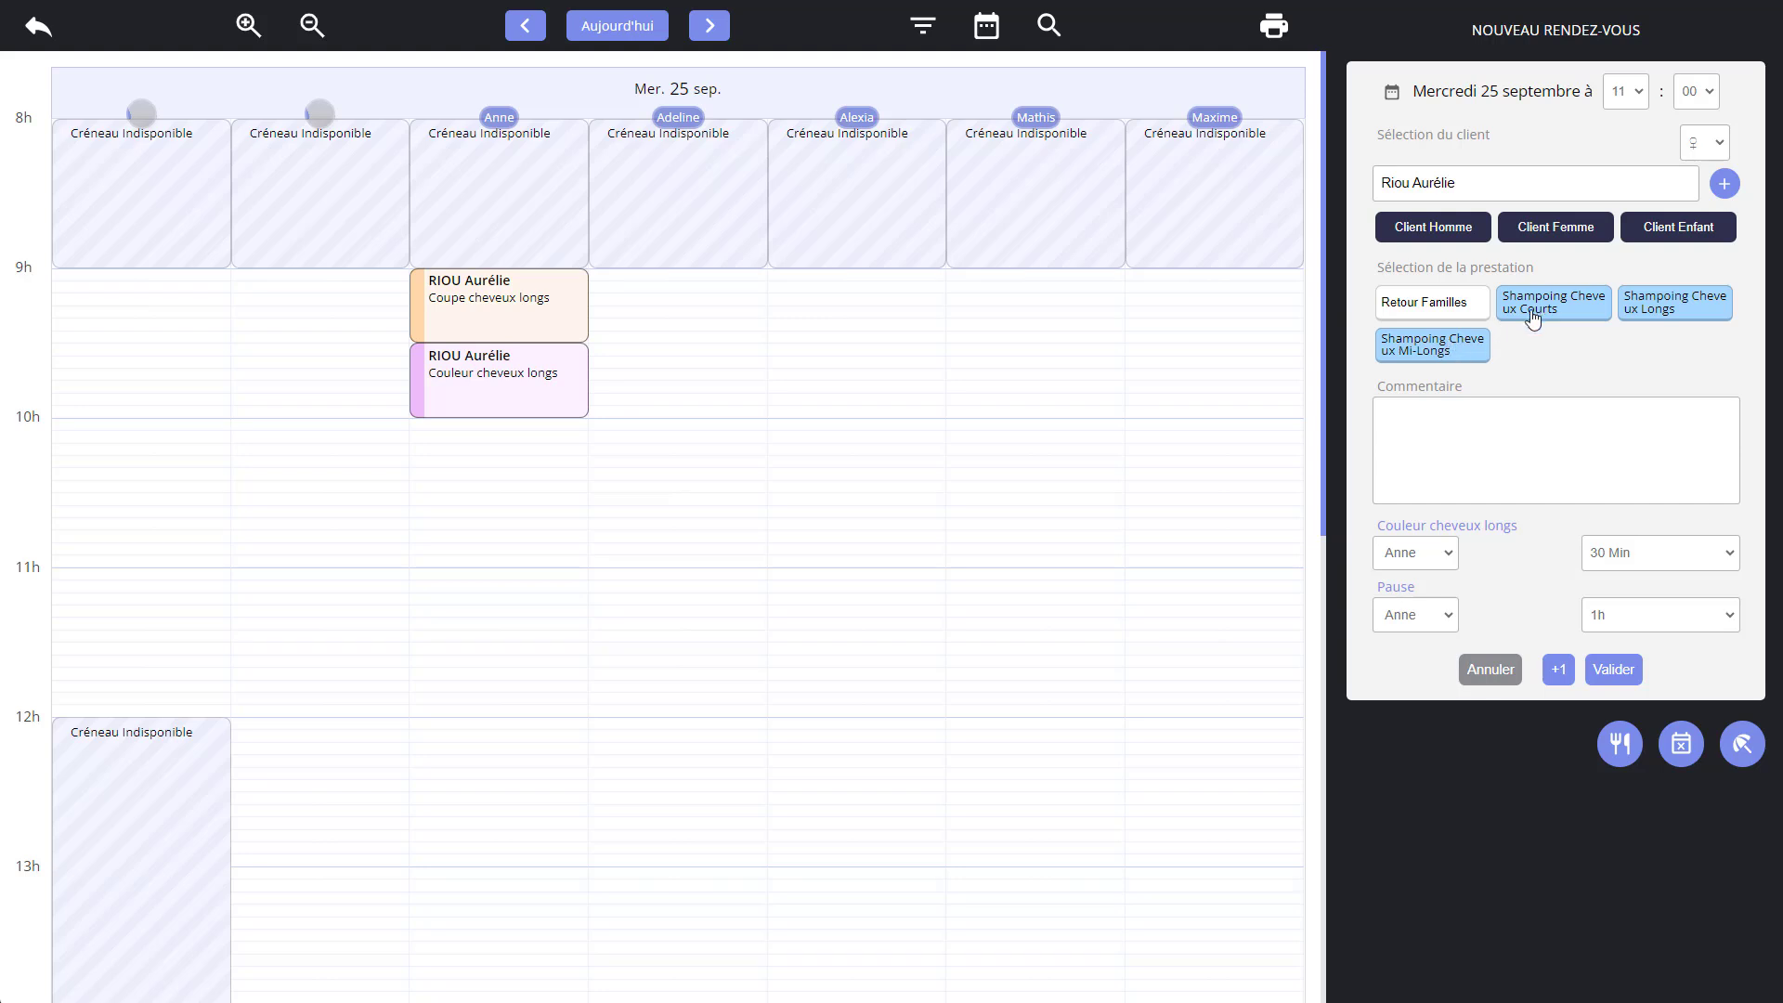
click(1649, 309)
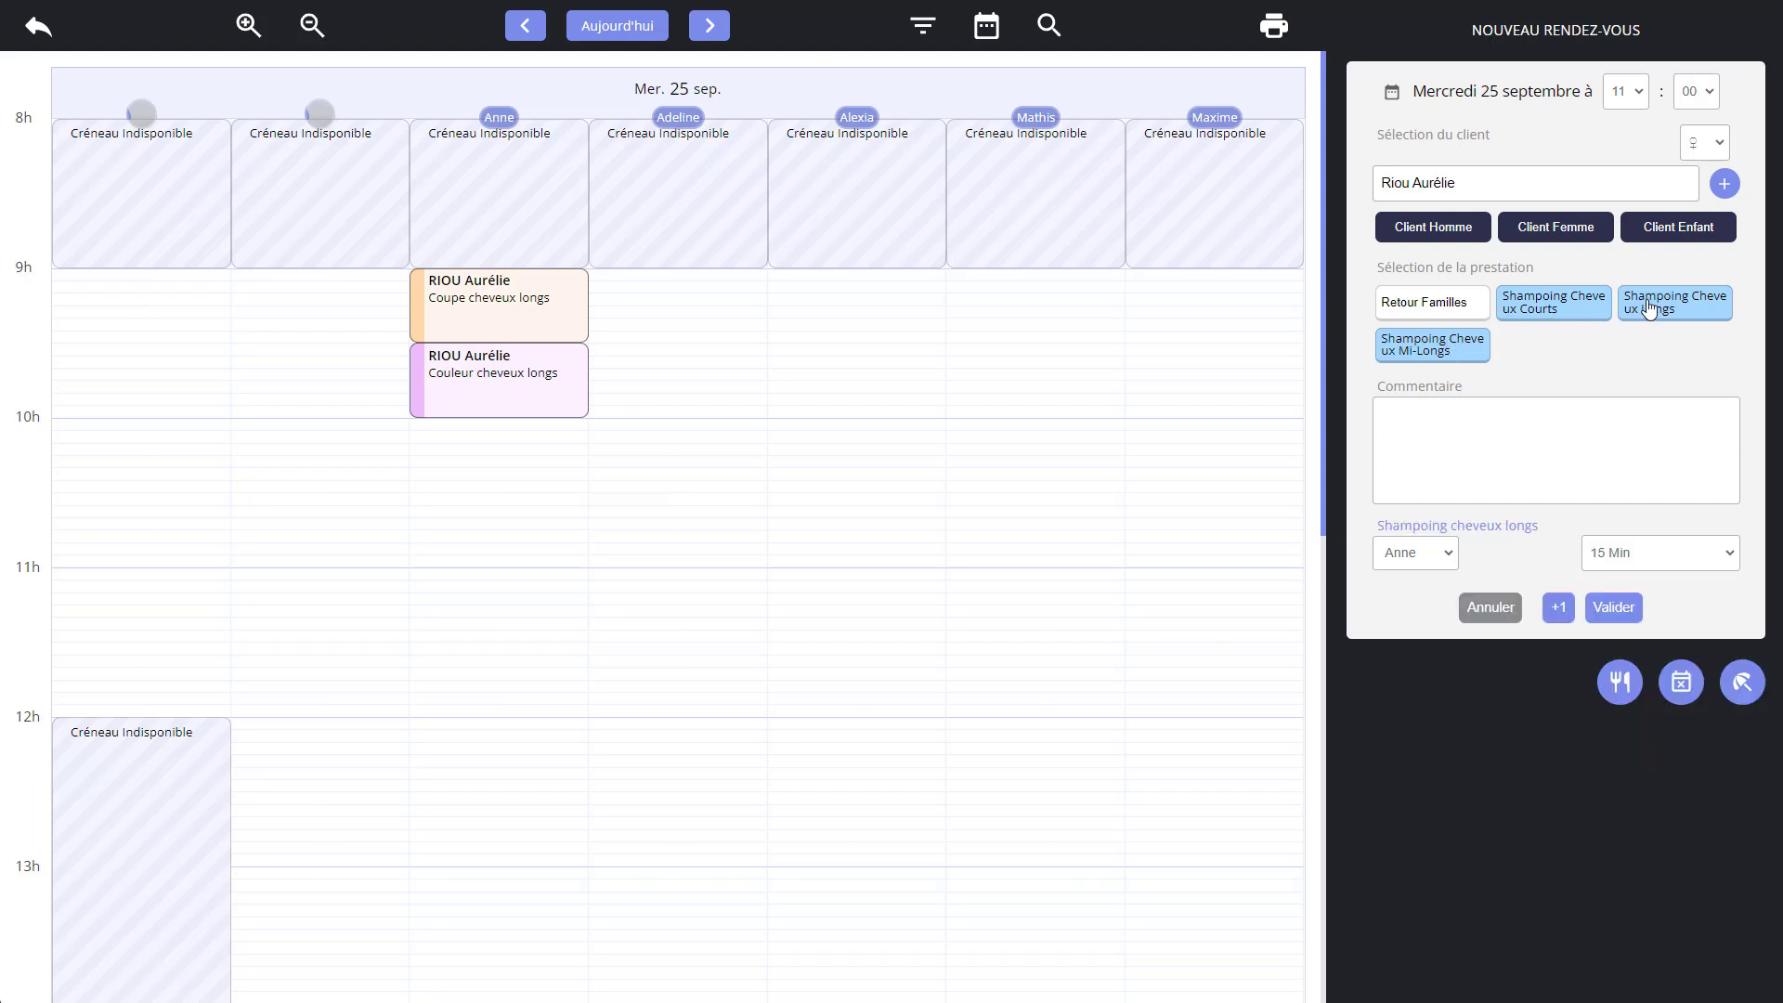
click(1559, 609)
Add Coiffage cheveux longs from the Coiffage family and validate the client's booking.
click(1430, 305)
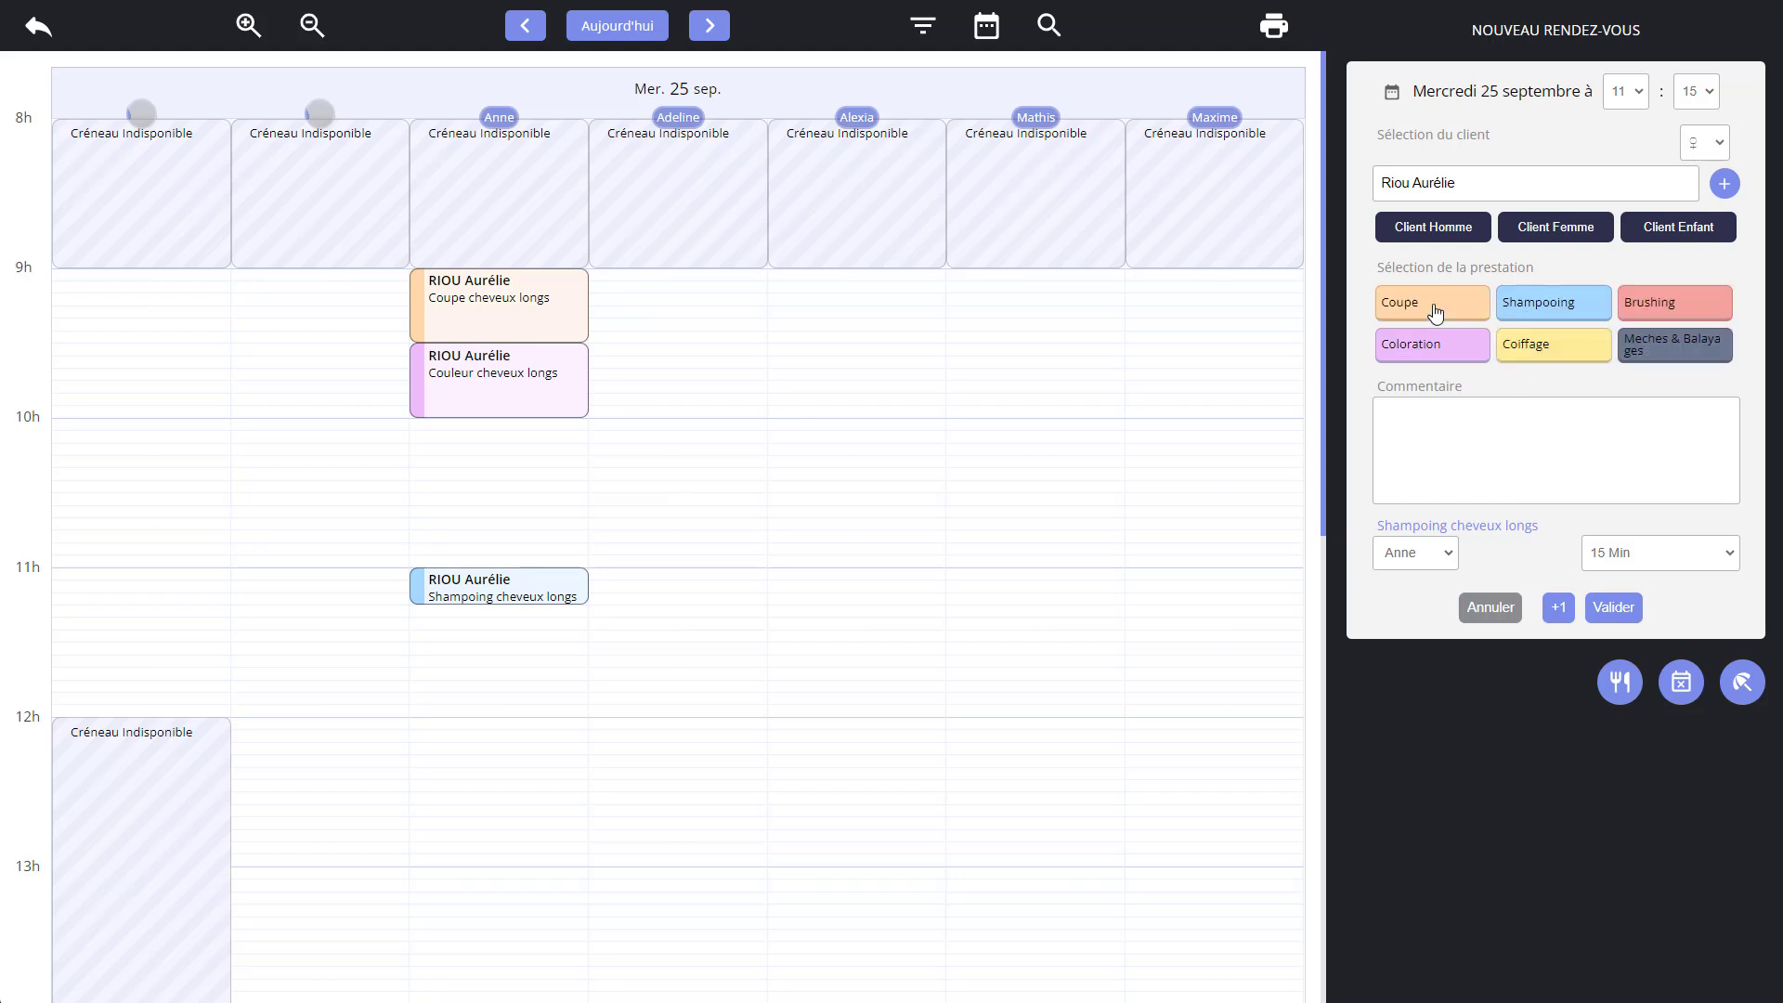
click(1528, 362)
click(1562, 310)
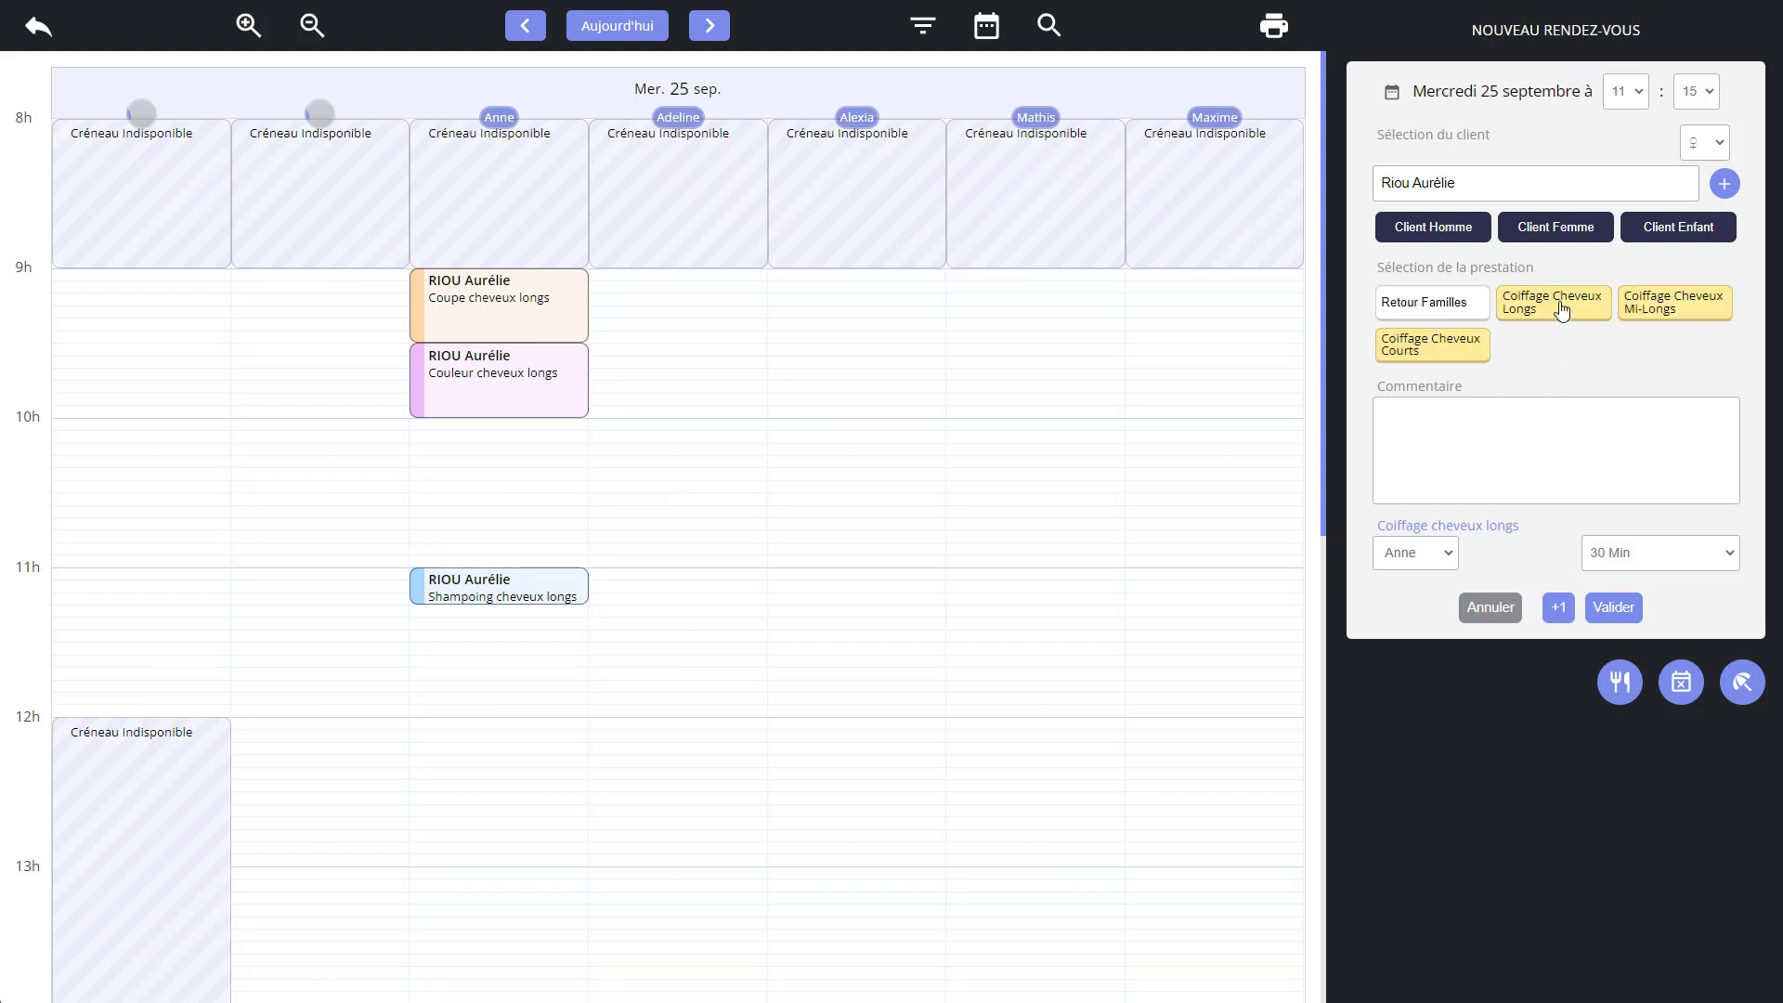
click(1611, 608)
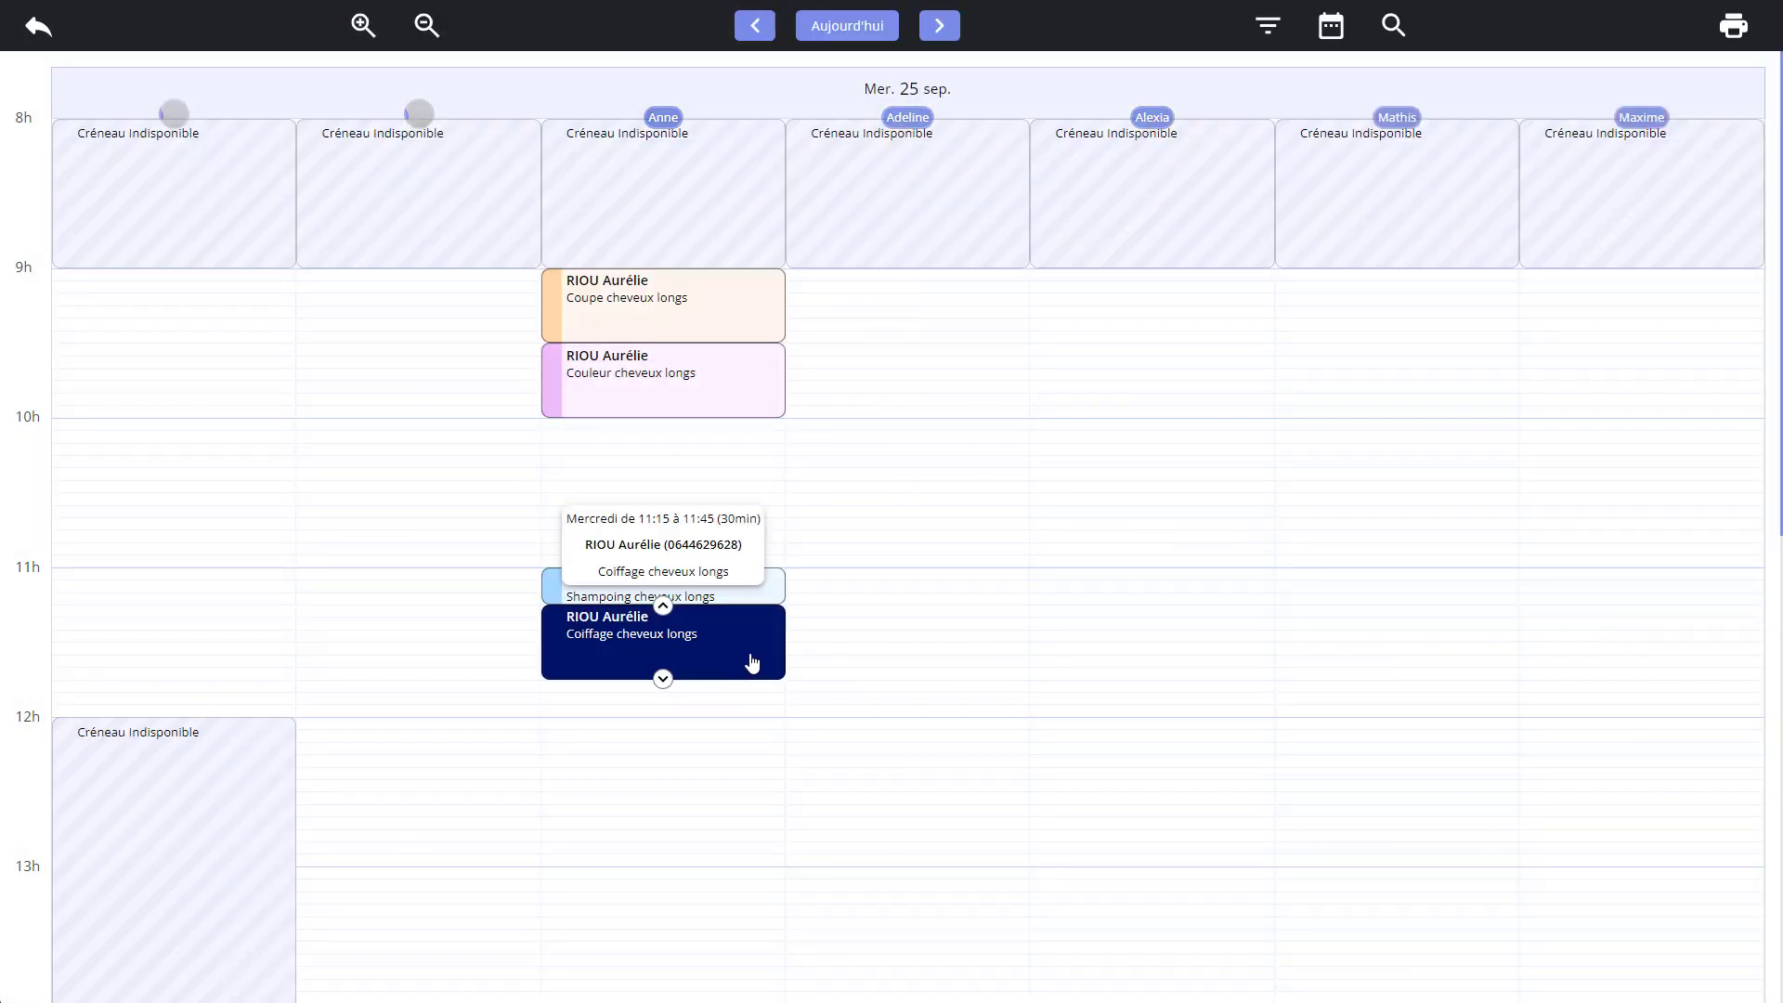
Review the booked haircut and colouring details in the planning and show the actions available for the Couleur cheveux longs appointment.
mouse_move(696, 325)
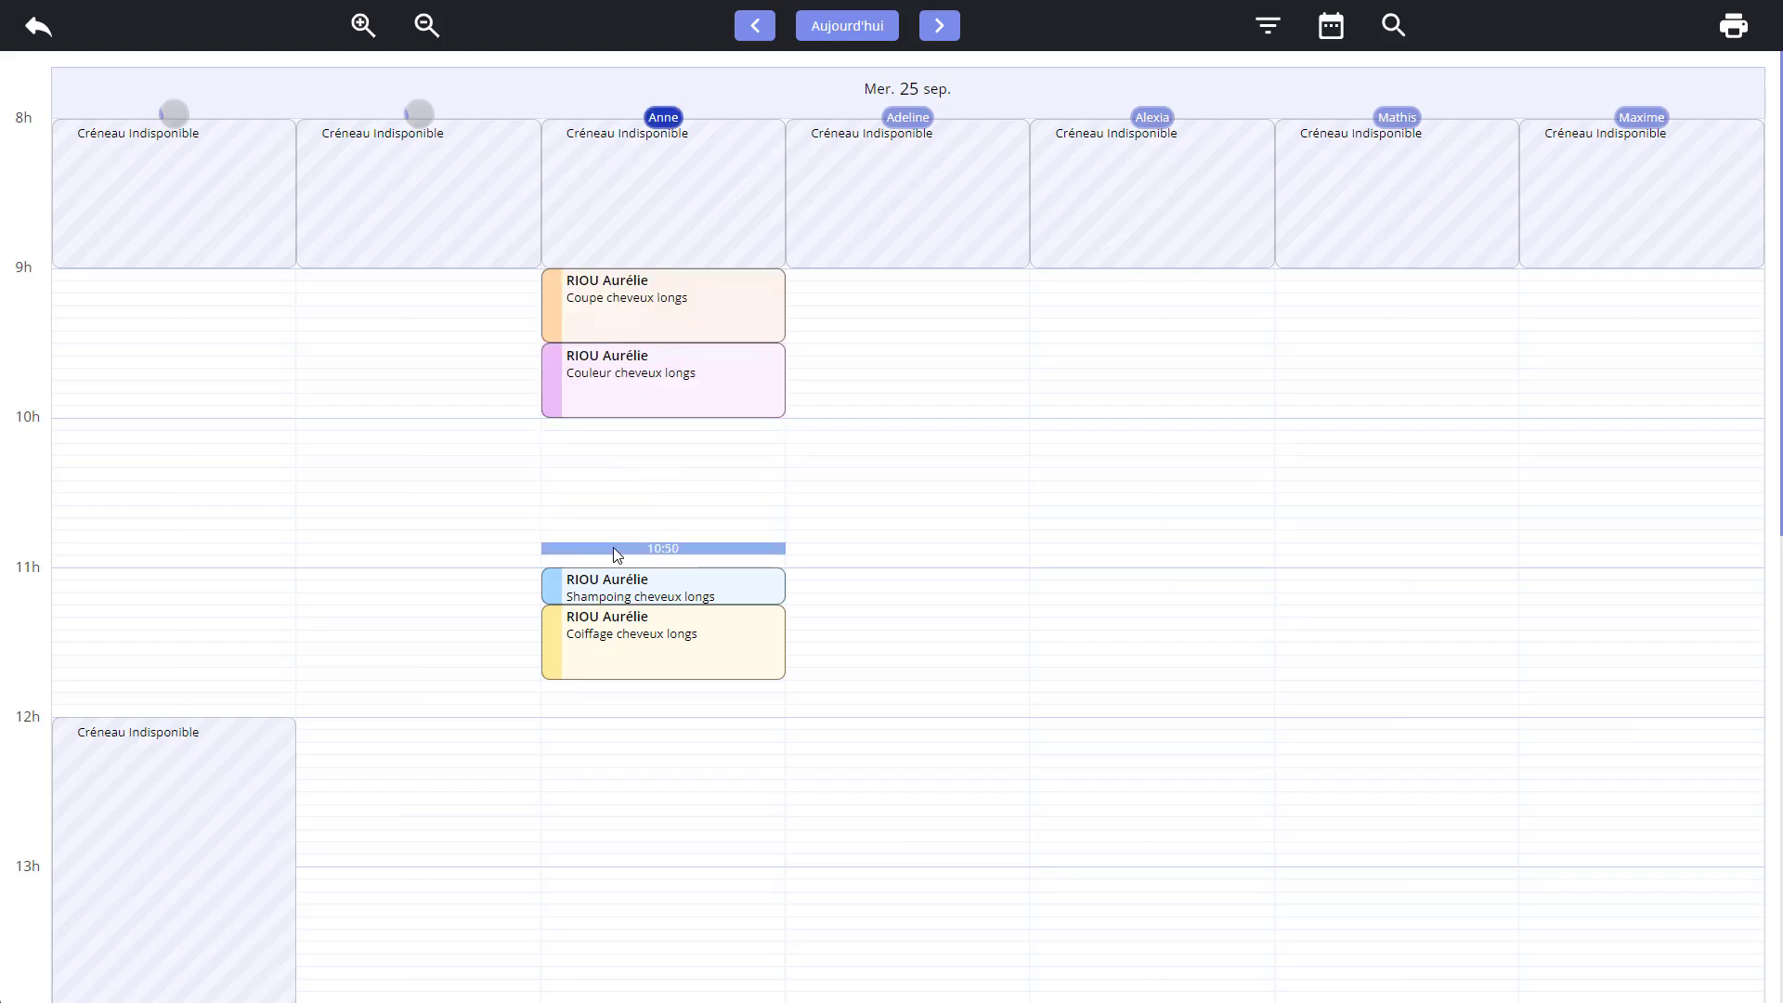
mouse_move(720, 380)
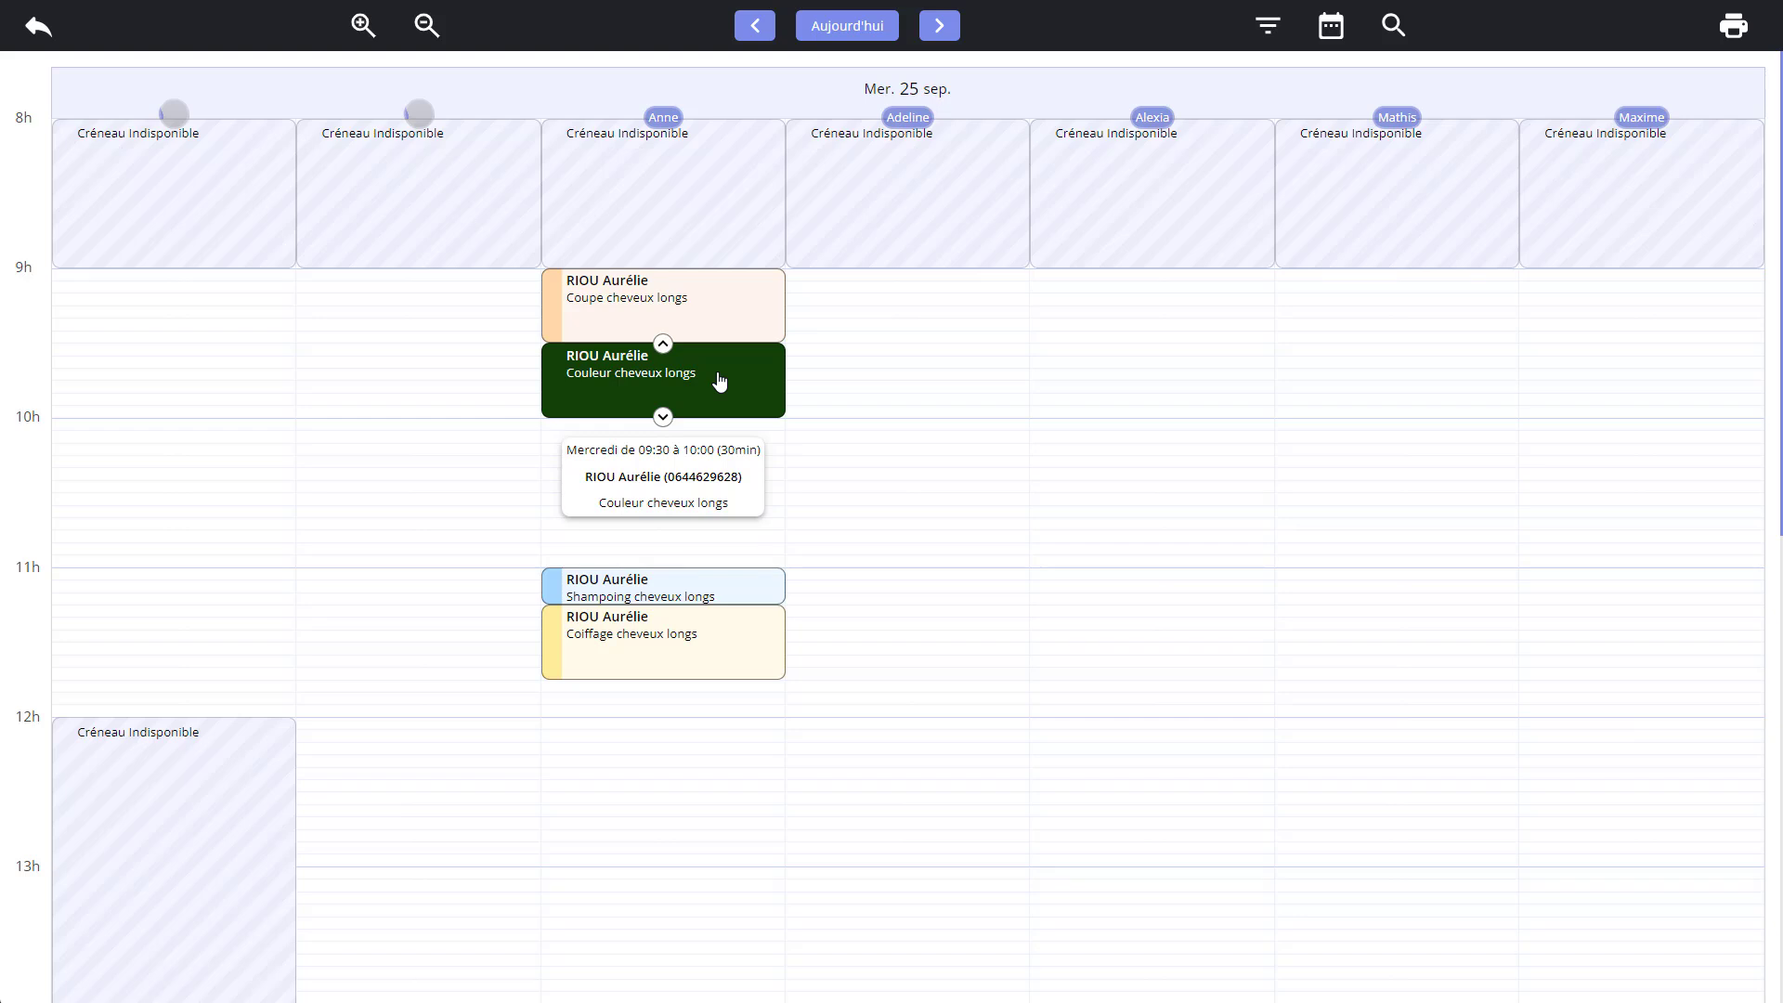
click(721, 380)
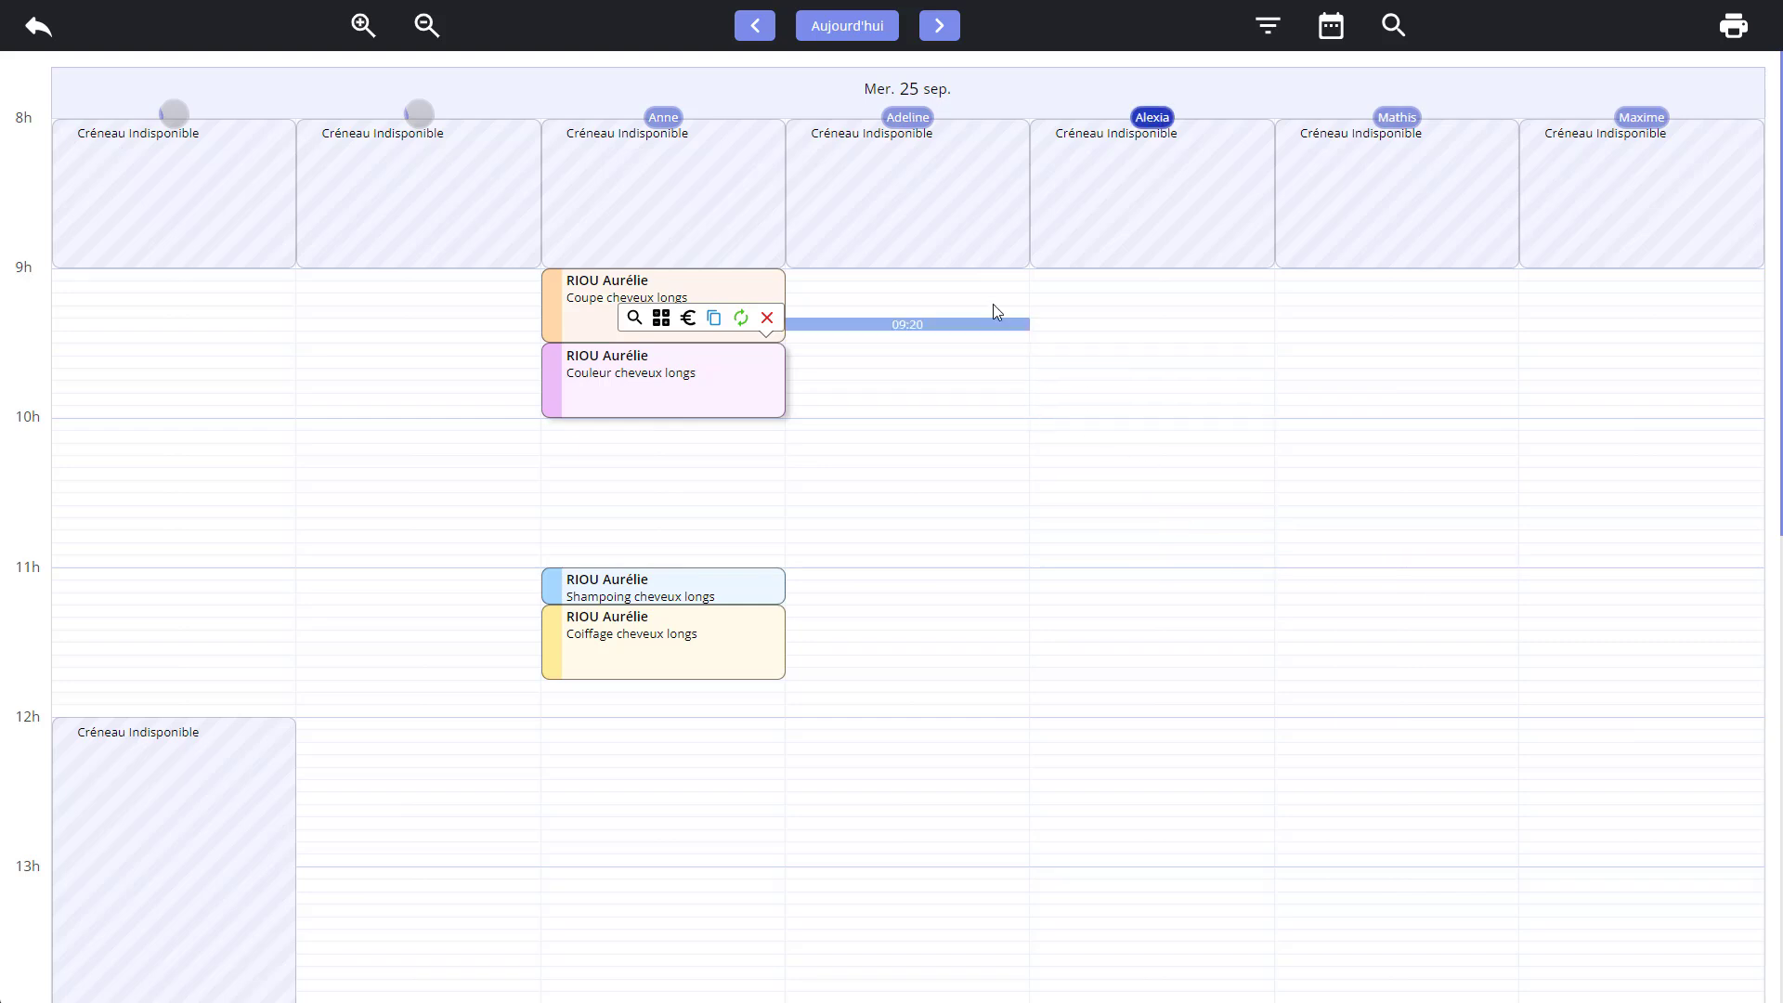
Book the Coupe / Couleur / Shampoing / Coiffage chv longs package for a second client at 09:00 in the fourth stylist's column.
click(931, 284)
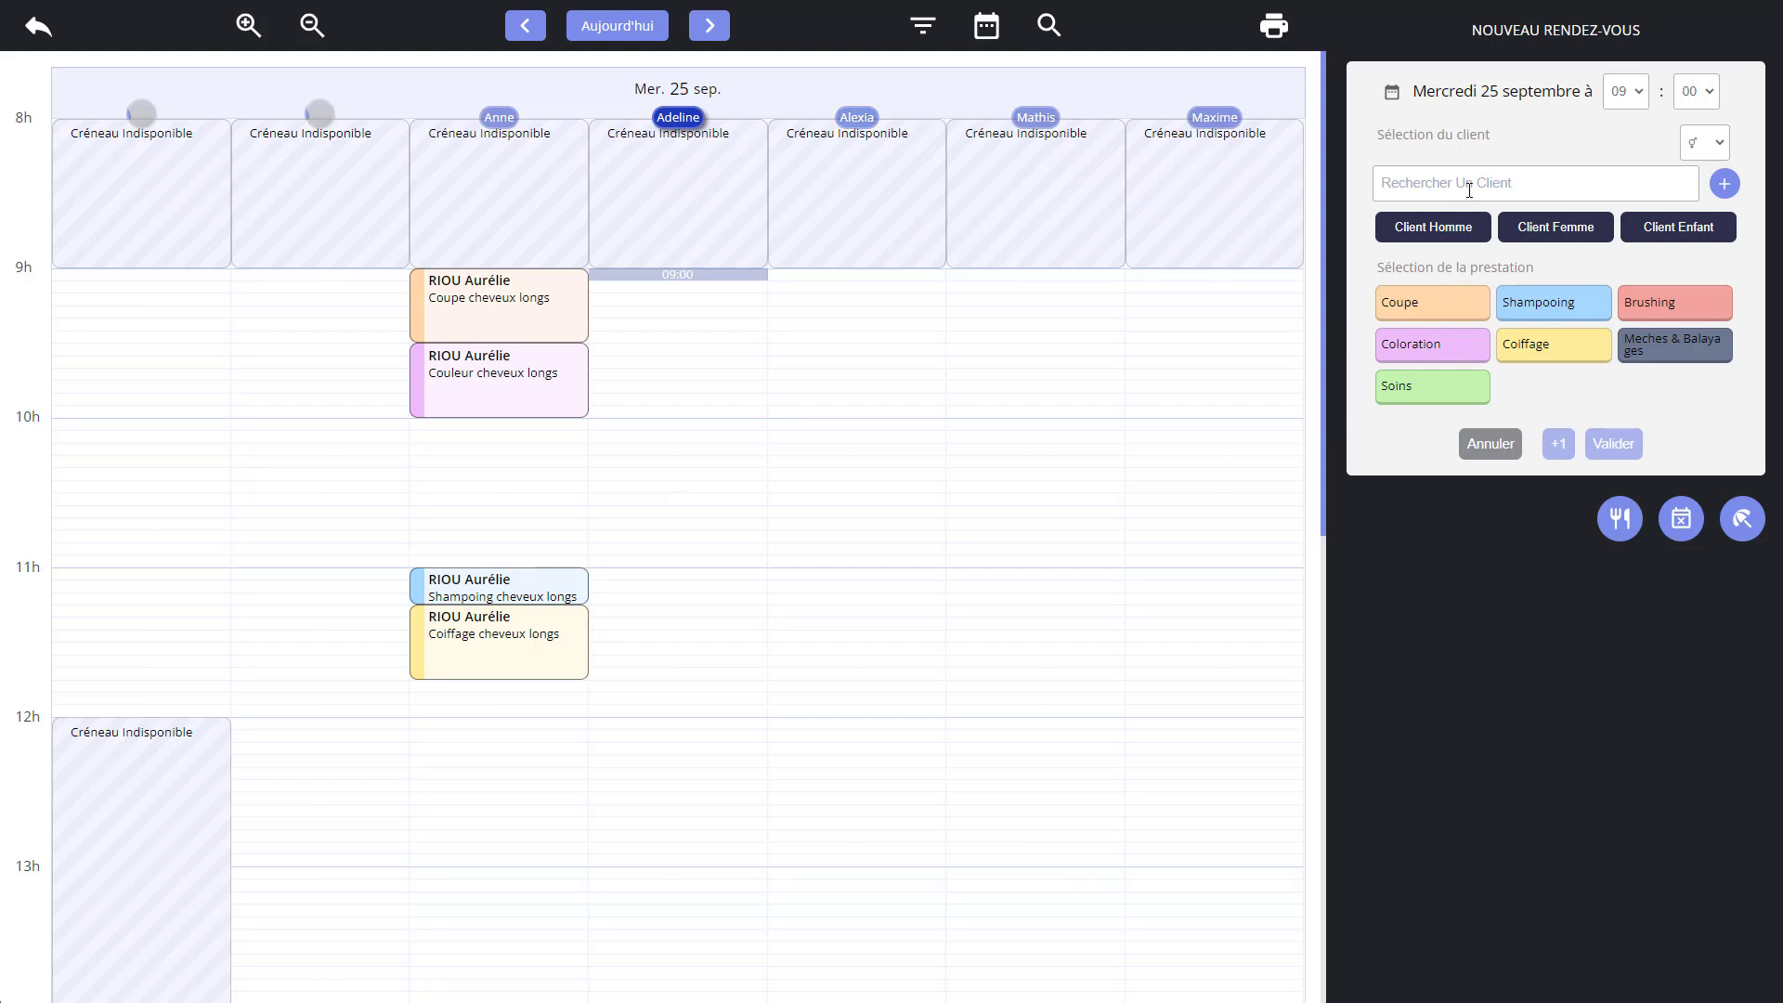
text(Riou)
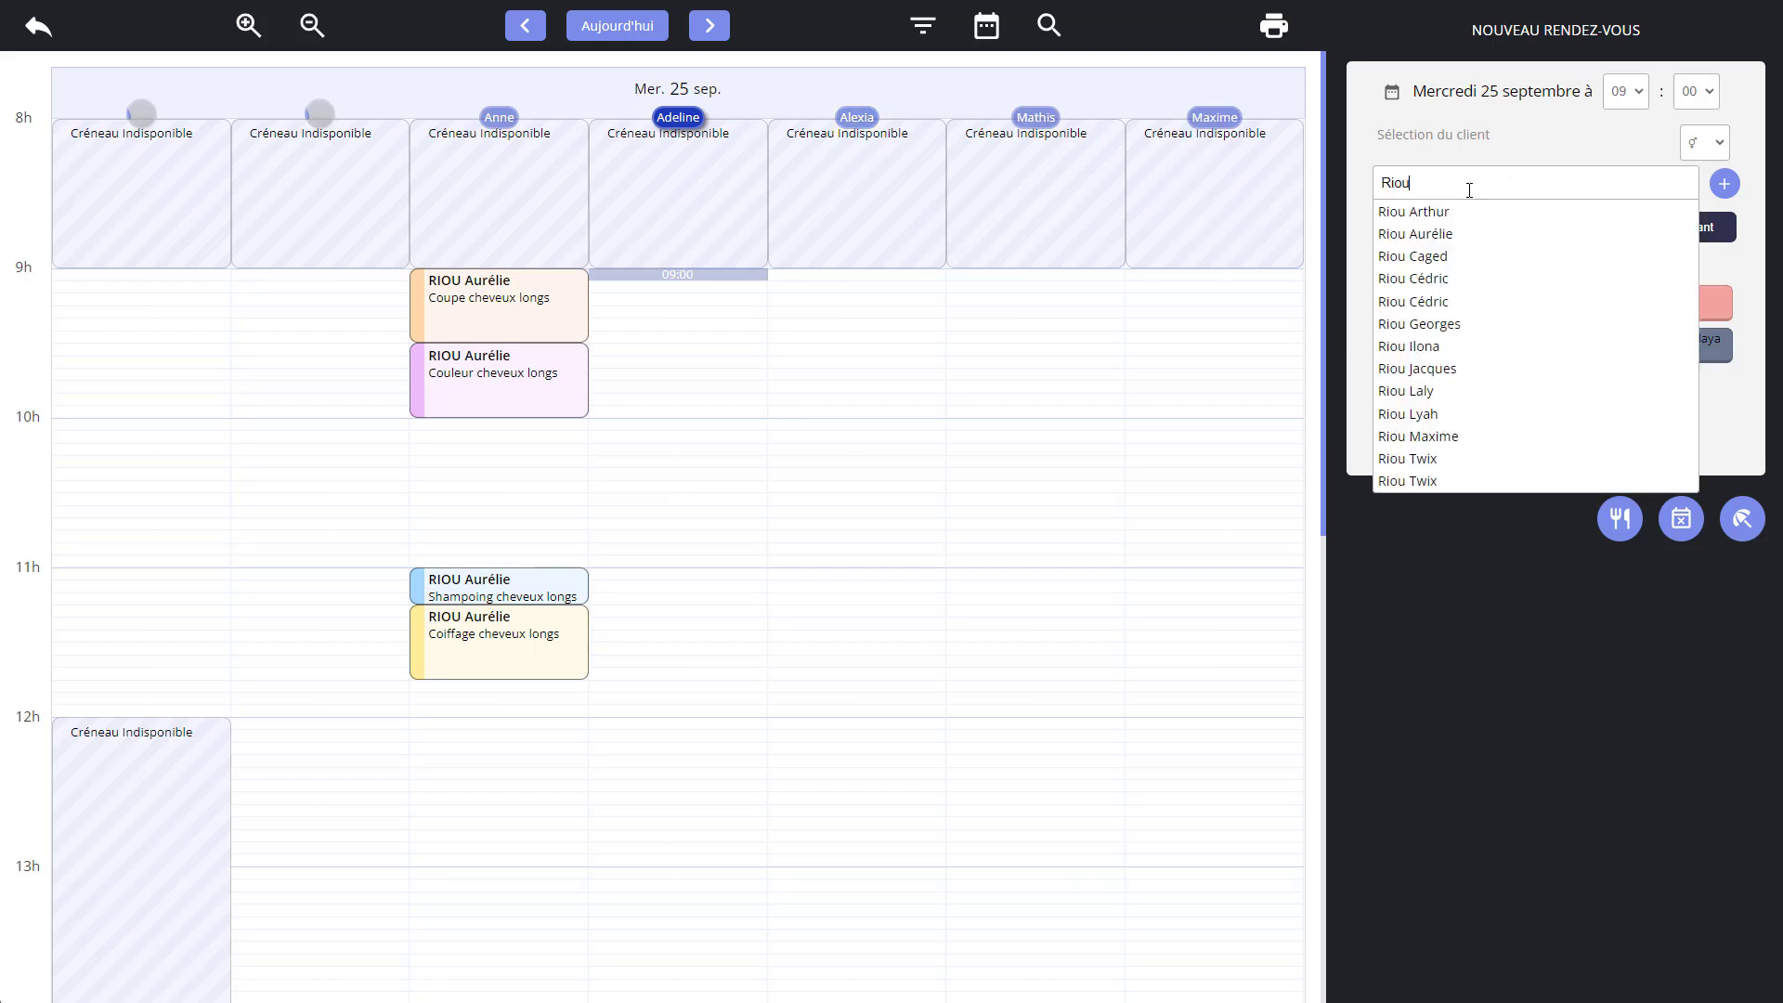
click(1409, 346)
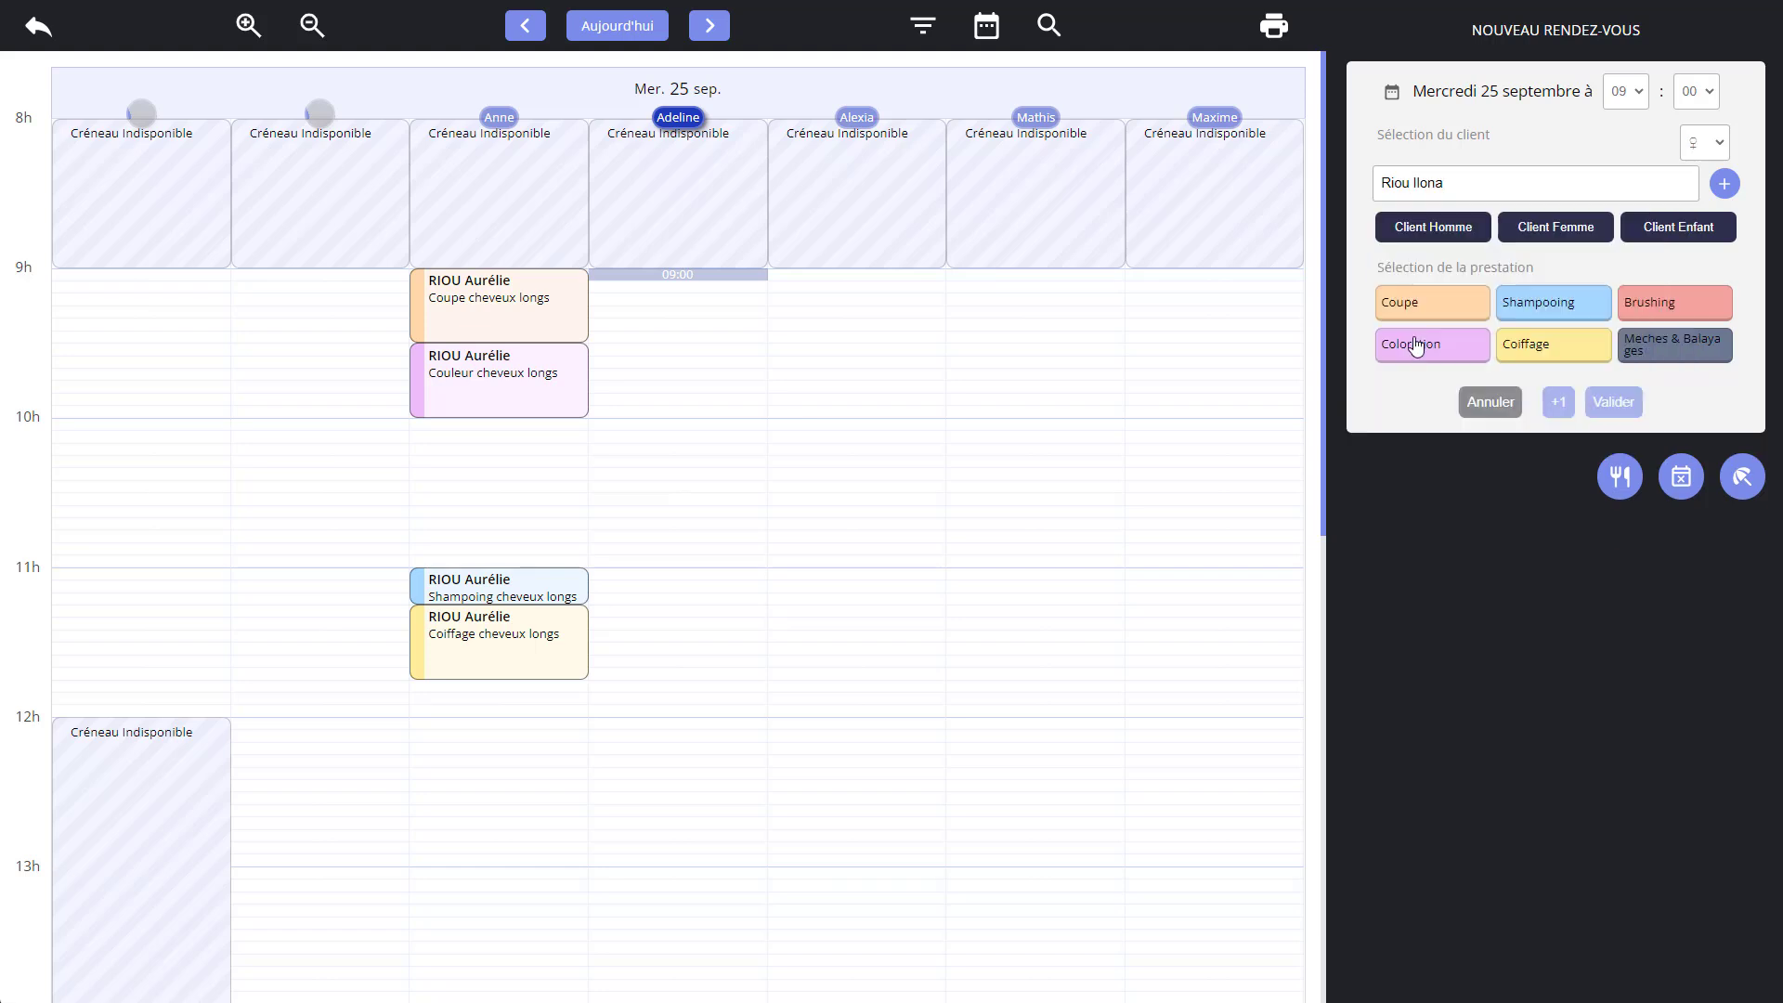
click(1451, 349)
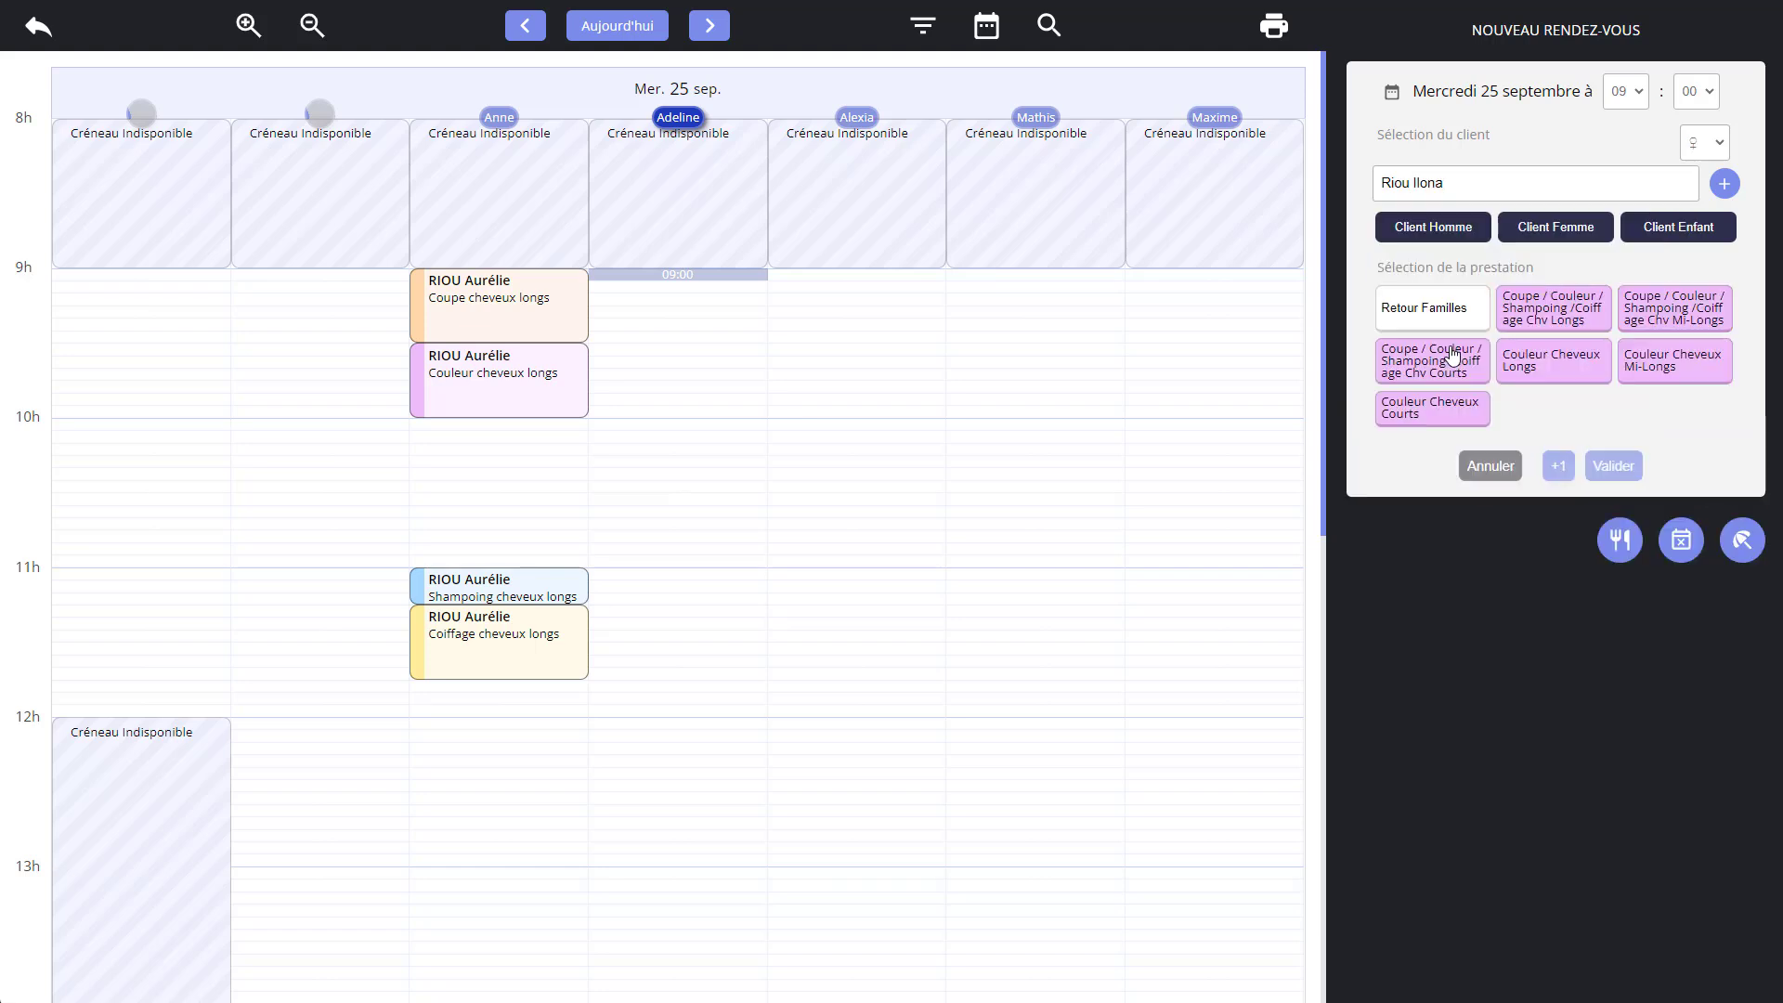
click(1545, 322)
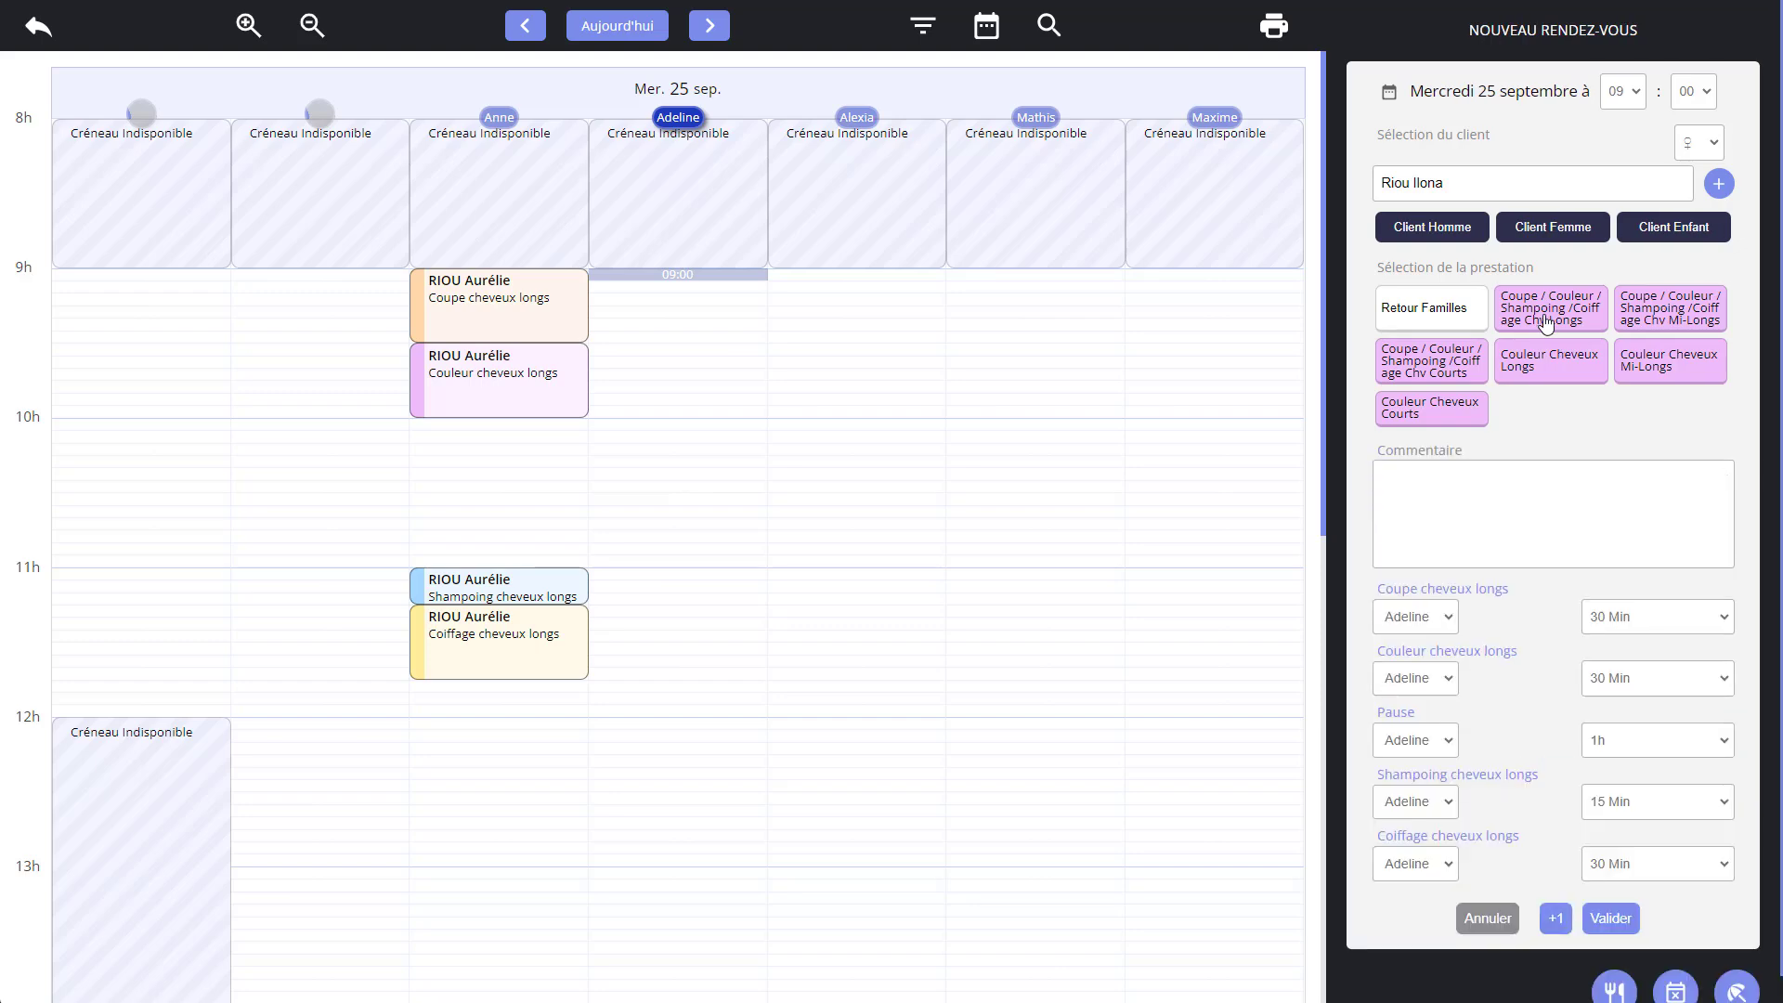
click(1612, 920)
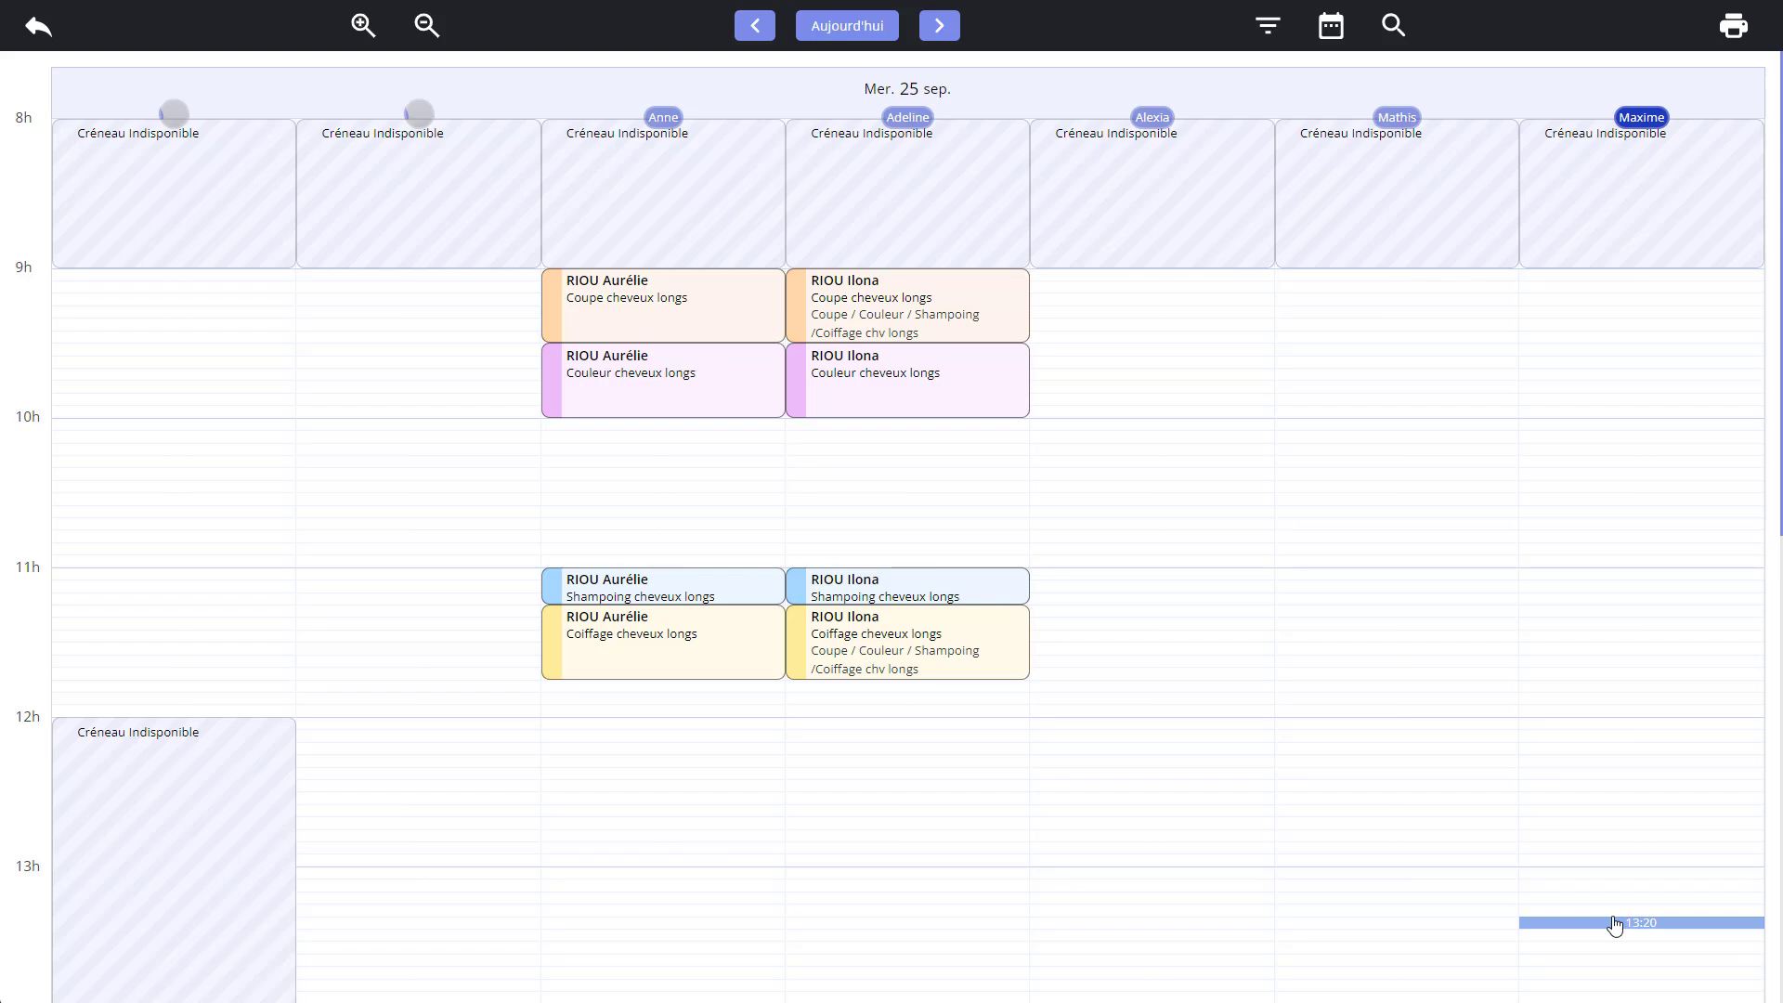